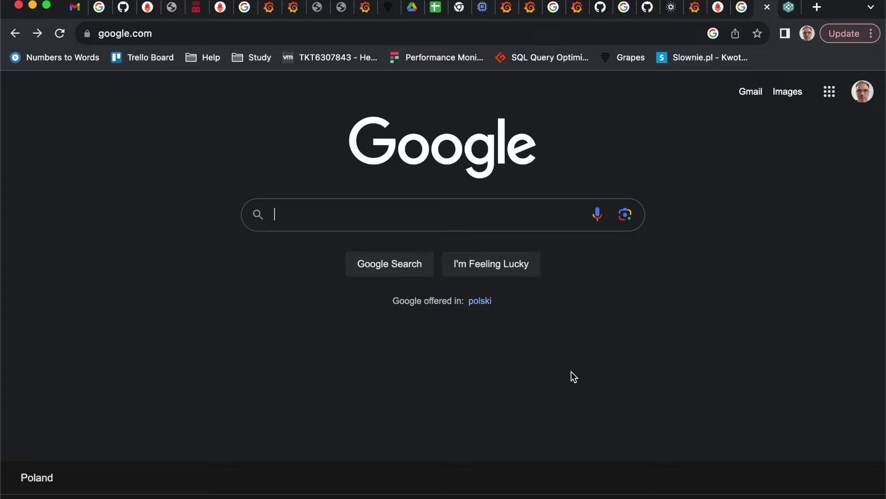
Search Google for 'cardano guild operators' and open the Guild Operators documentation.
text(cardano )
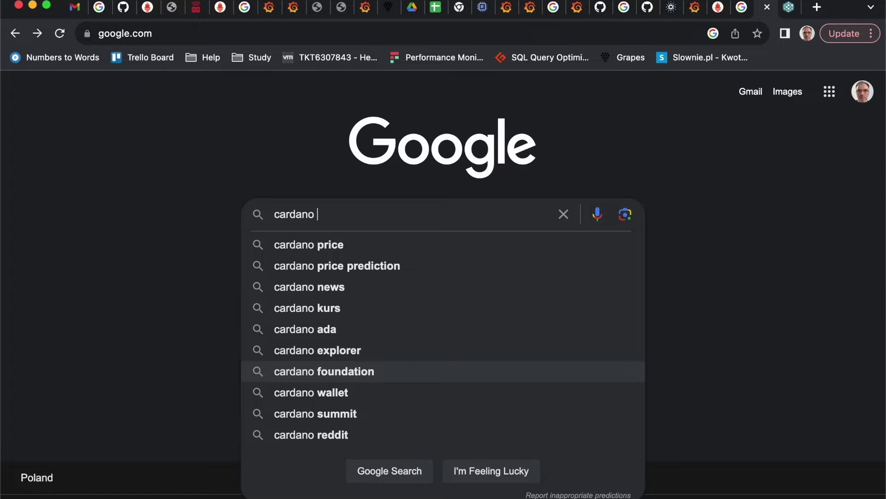
text(guild )
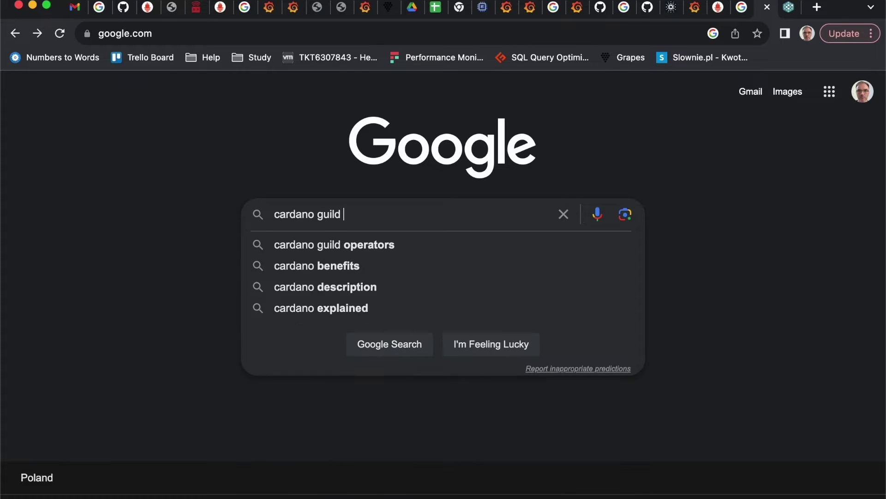
text(operators)
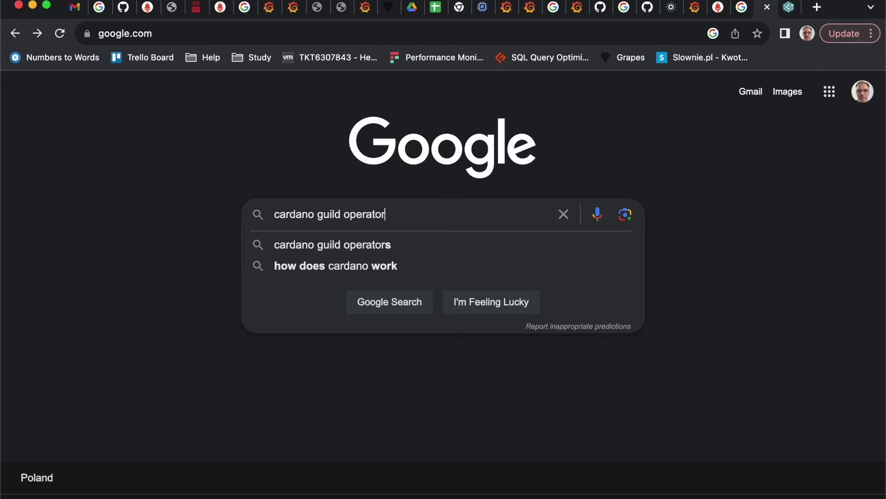
key(Return)
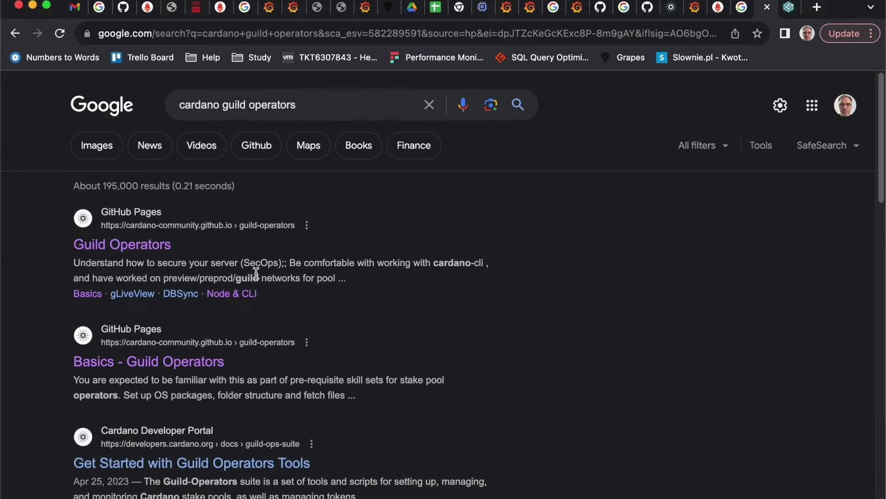
click(161, 245)
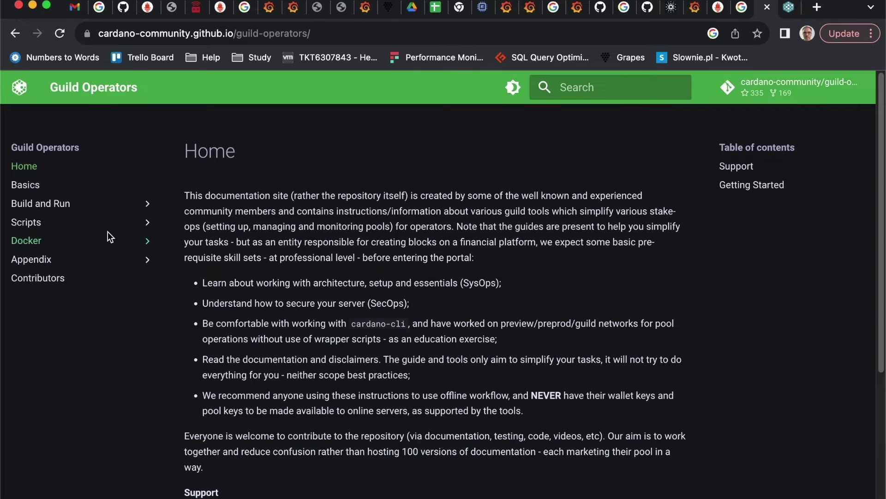
Open the Node & CLI page under Build and Run, then return to the terminal.
click(50, 206)
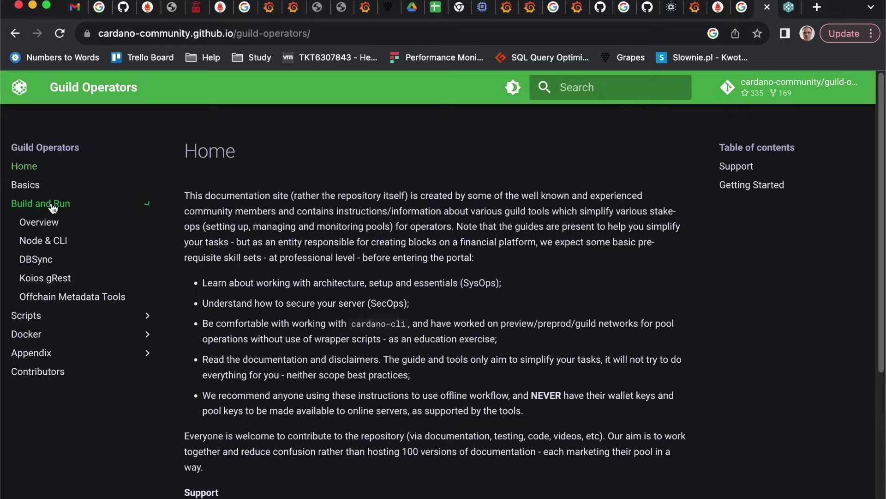
click(54, 242)
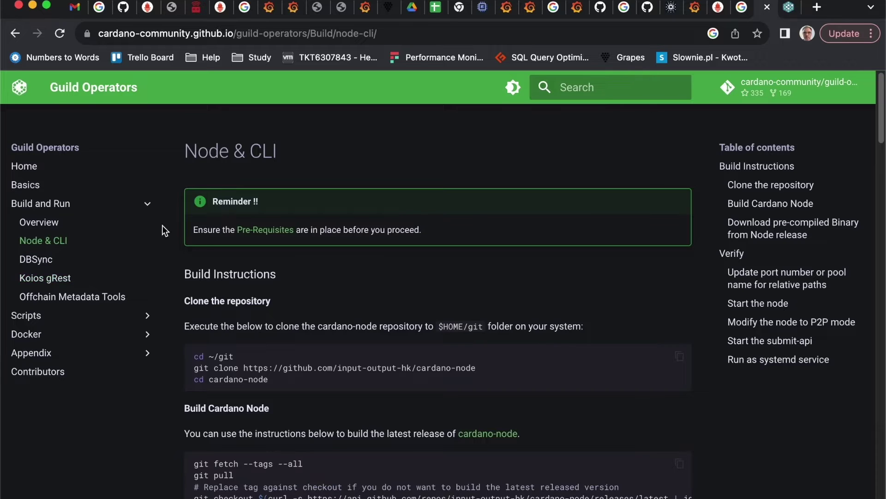
key(super+Tab)
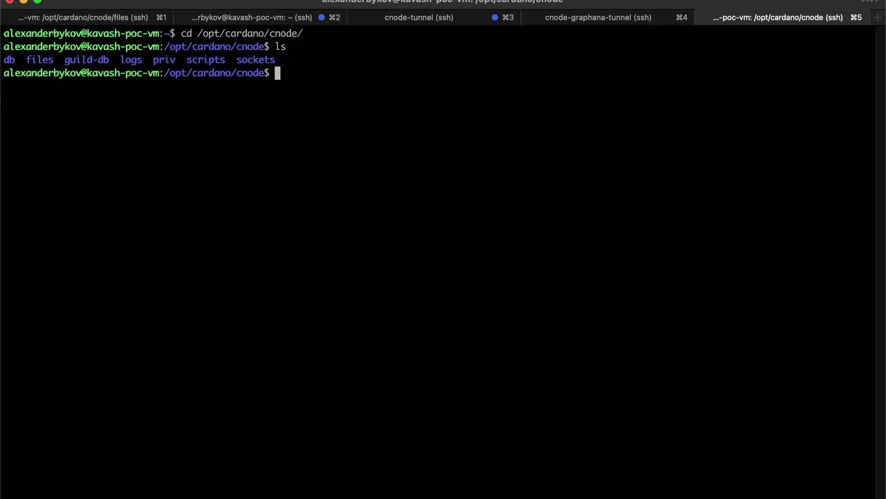
Move into the files folder, list its JSON files, and highlight config.json to edit with micro.
text(cd files)
key(Return)
text(ls)
key(Return)
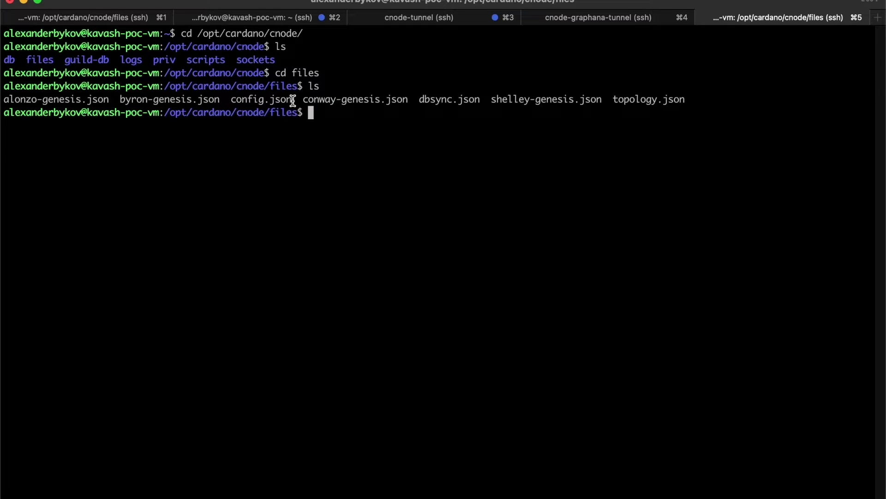
drag(293, 101, 234, 101)
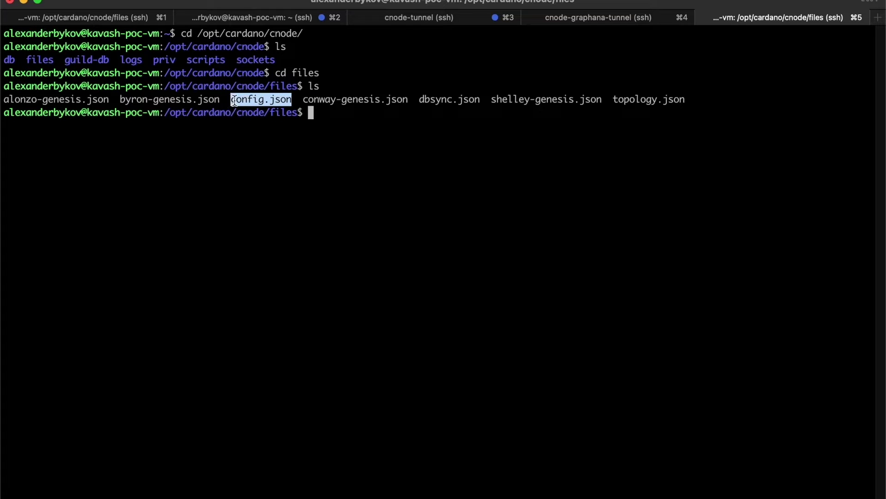
text(micro co)
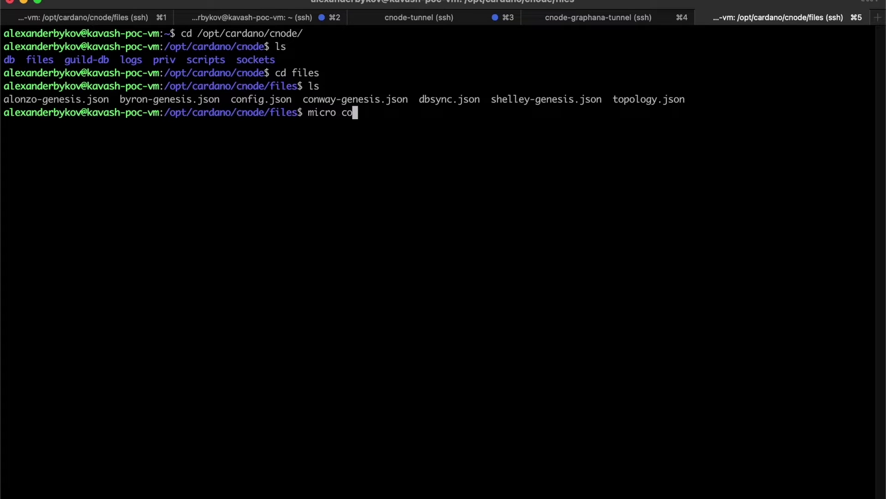
text(nf)
Open config.json in micro and locate the hasPrometheus block at lines 66–68.
key(Tab)
key(Return)
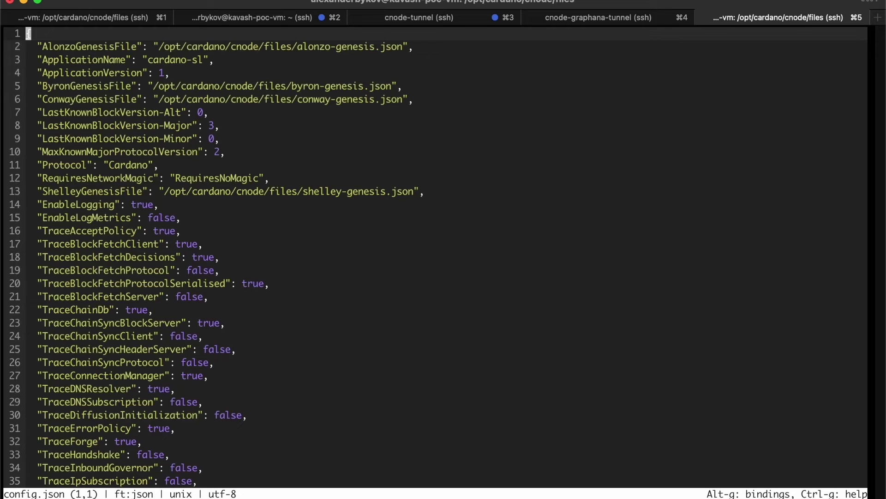
key(Down)
key(Down)
key(Down)
key(Down)
key(Down)
key(Down)
key(Down)
key(Down)
key(Down)
key(Down)
key(Down)
key(Down)
key(Down)
key(Down)
key(Down)
key(Down)
key(Down)
key(Down)
key(Down)
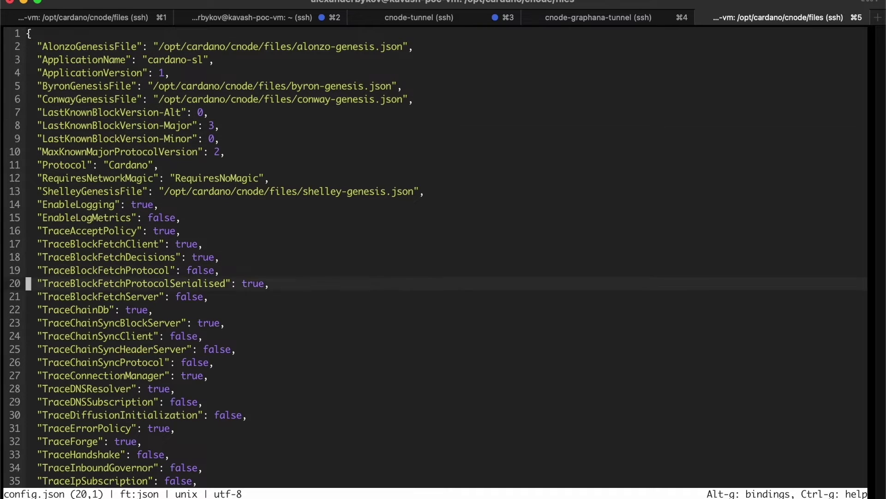
key(Down)
key(Down)
key(Down)
key(Down)
key(Down)
key(Down)
key(Down)
key(Down)
key(Down)
key(Down)
key(Down)
key(Down)
key(Down)
key(Down)
key(Down)
key(Down)
key(Down)
key(Down)
key(Down)
key(Down)
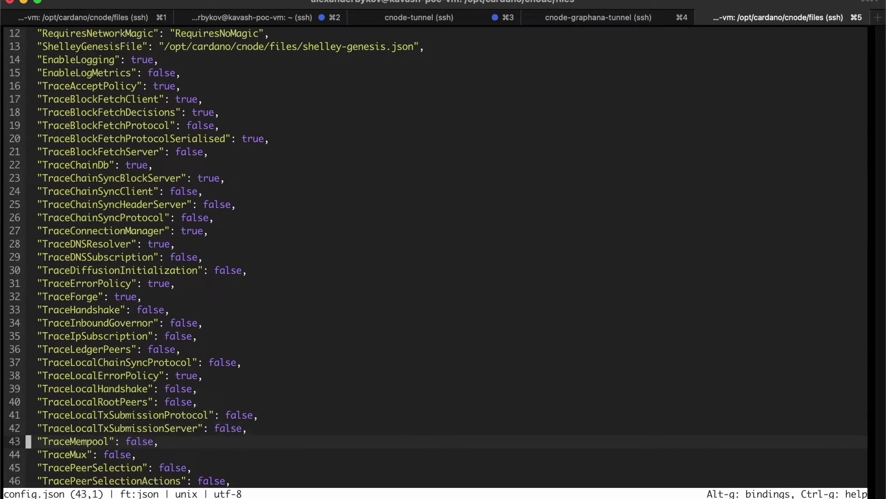
key(Down)
key(Down)
key(Down)
key(Down)
key(Down)
key(Down)
key(Down)
key(Down)
key(Down)
key(Down)
key(Down)
key(Down)
key(Down)
key(Down)
key(Down)
key(Down)
key(Down)
key(Down)
key(Down)
key(Down)
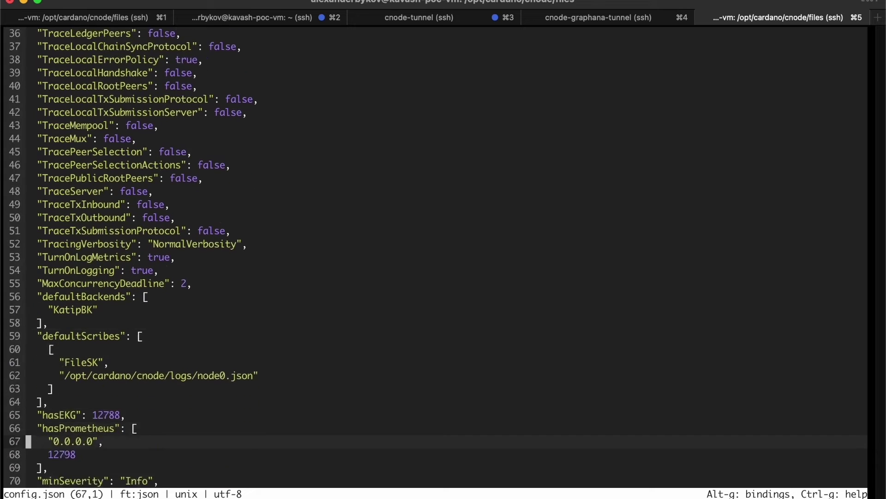
key(Down)
key(Down)
key(Down)
key(Down)
key(Down)
key(Down)
key(Down)
key(Down)
key(Down)
key(Down)
key(Down)
key(Down)
key(Down)
key(Down)
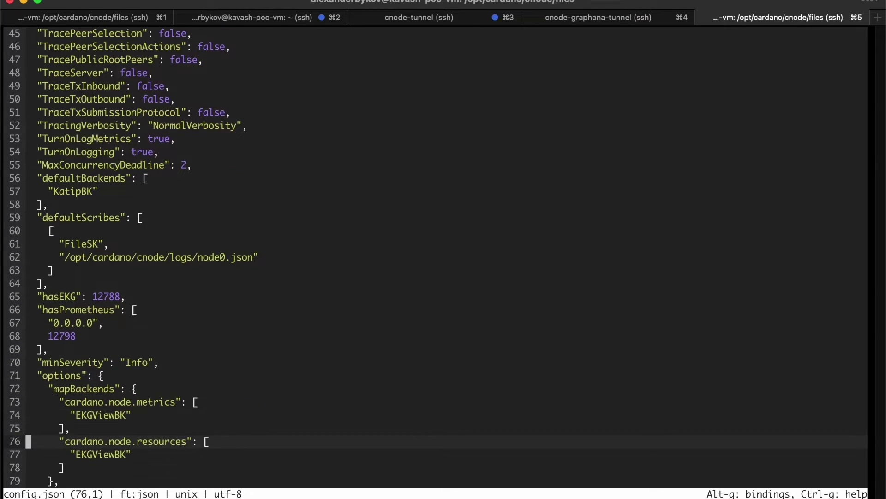
key(Up)
key(Up)
key(Up)
key(Up)
key(Up)
key(Up)
key(Up)
key(Up)
key(Up)
key(Up)
key(Up)
key(Up)
key(Up)
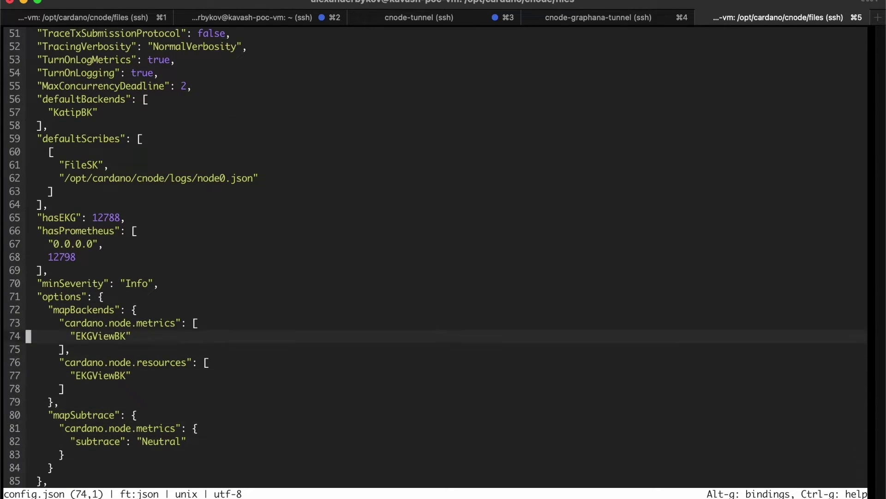
key(Up)
key(Up)
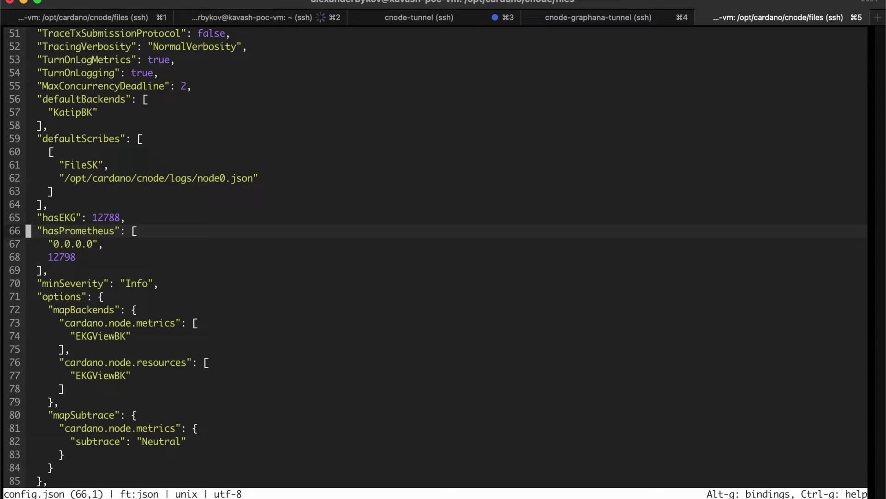
key(shift+Down)
key(shift+Down)
key(shift+Down)
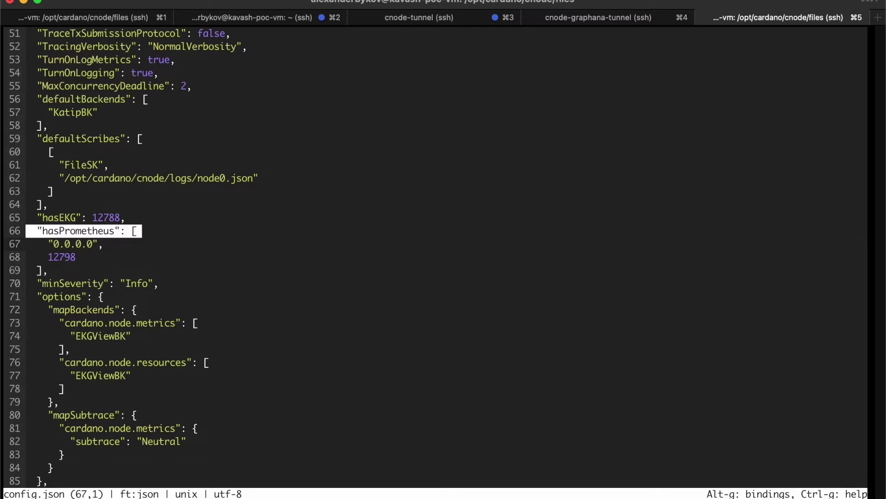
key(shift+Down)
Check the hasPrometheus address 0.0.0.0 and port 12798, then quit micro.
key(Up)
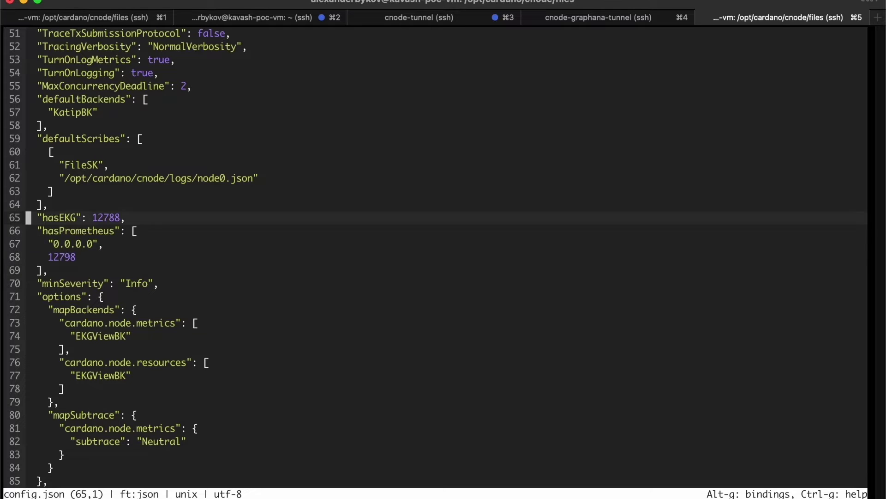
key(Down)
key(Down)
key(Right)
key(Right)
key(Right)
key(Right)
key(Right)
key(Right)
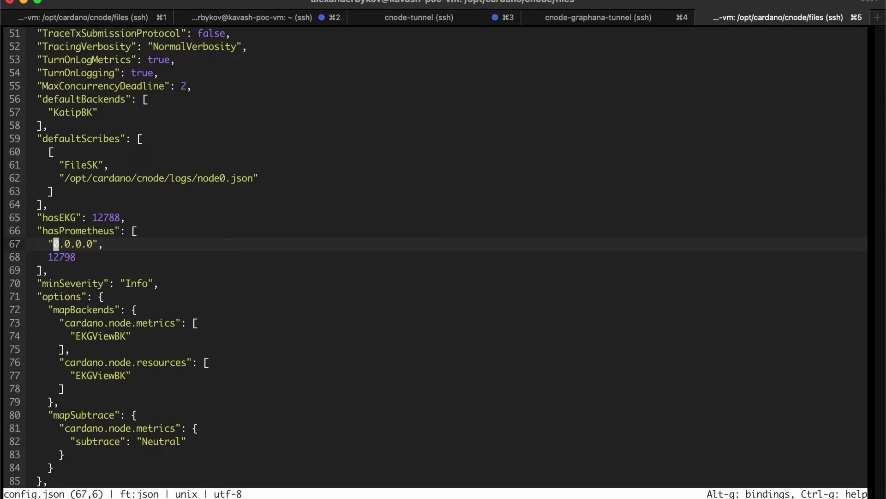
key(Left)
key(Right)
key(Right)
key(Right)
key(Right)
key(Right)
key(Right)
key(Right)
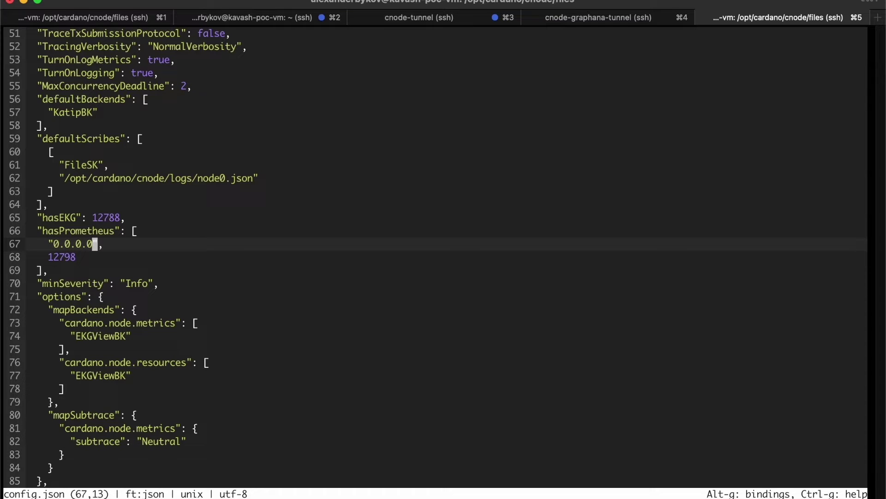
key(Down)
key(Left)
key(Left)
key(Left)
key(Left)
key(Left)
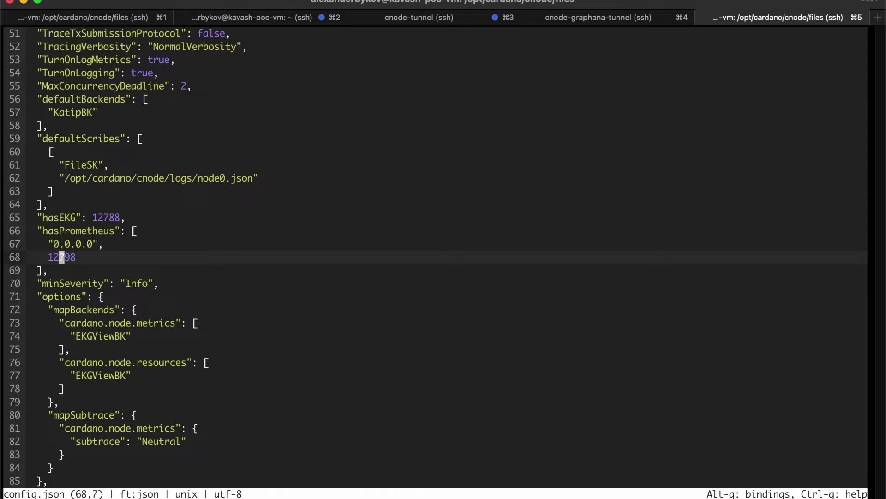
key(Right)
key(Right)
key(Right)
key(Right)
key(Right)
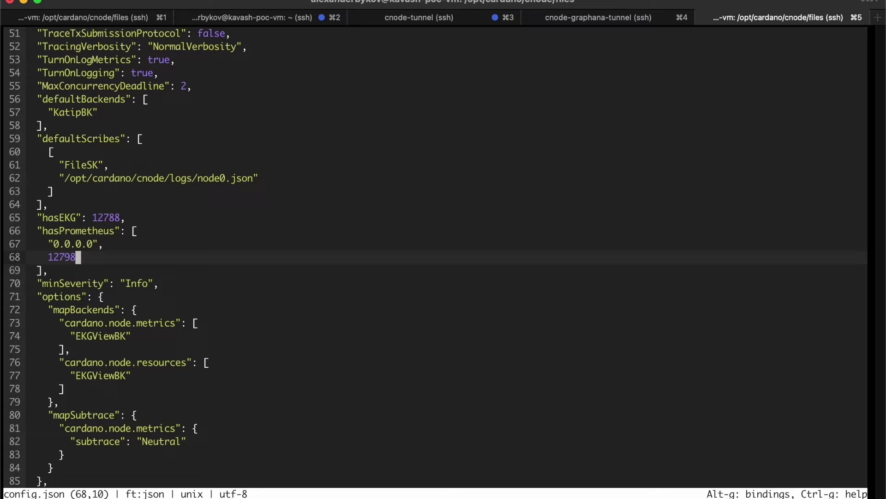
key(Left)
key(Left)
key(Left)
key(Left)
key(Left)
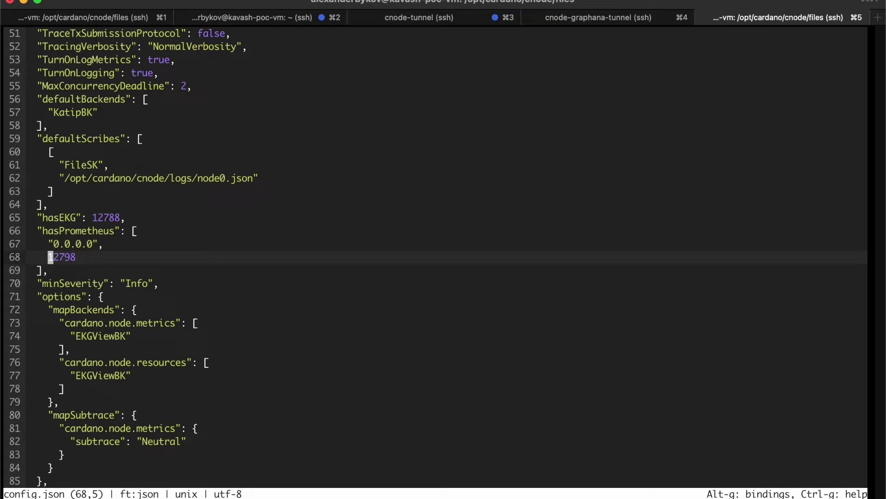
key(ctrl+q)
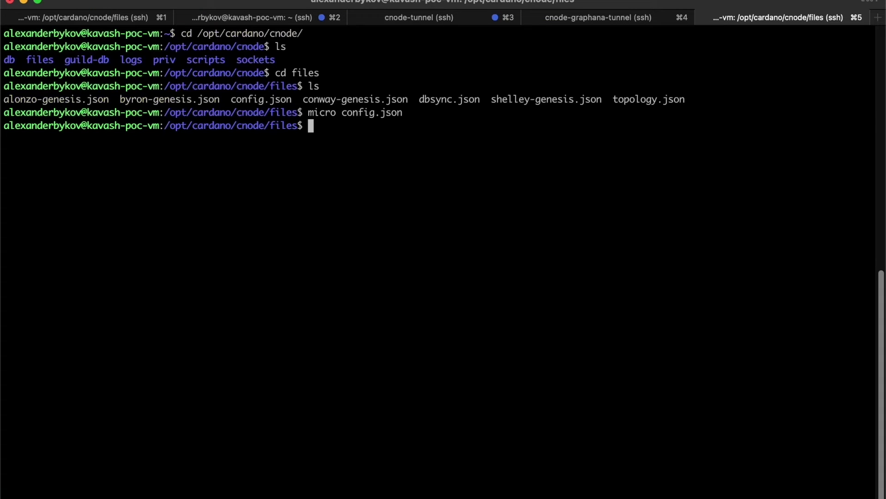
text(tmux a)
key(Return)
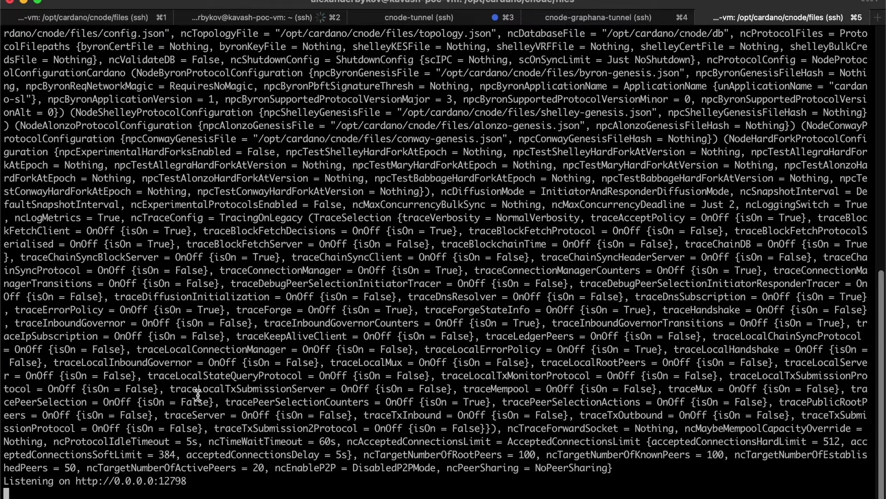
drag(193, 481, 3, 481)
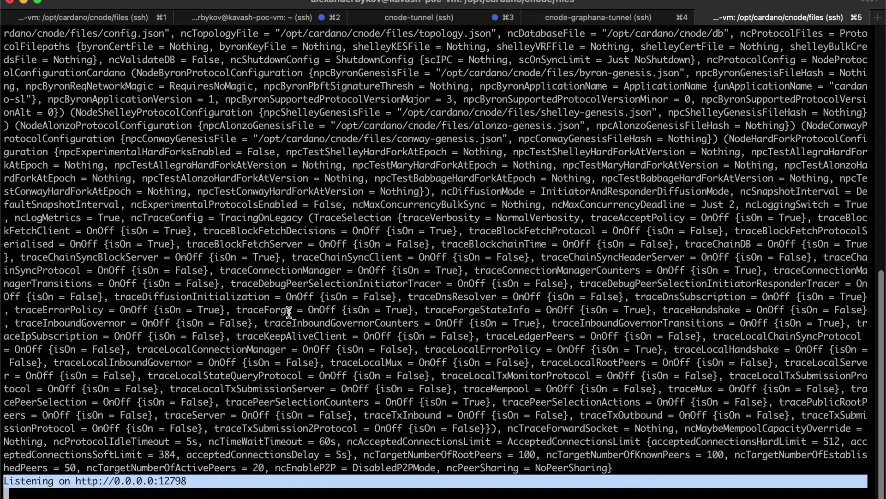
key(ctrl+b)
key(d)
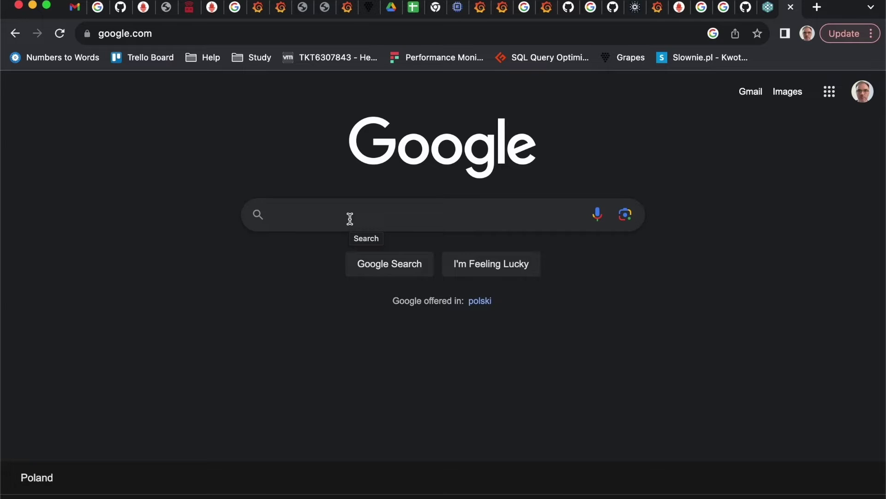
Google 'exporter_node download' and open the prometheus/node_exporter GitHub repository.
click(350, 219)
text(export)
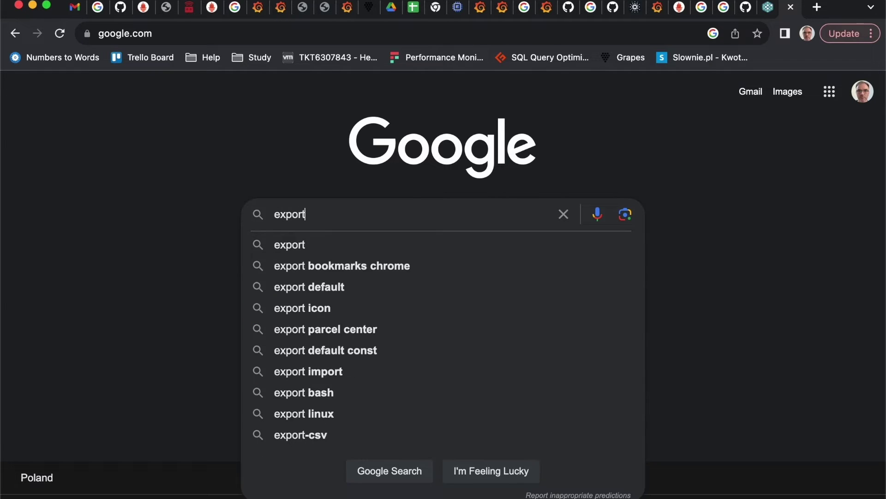
text(er_)
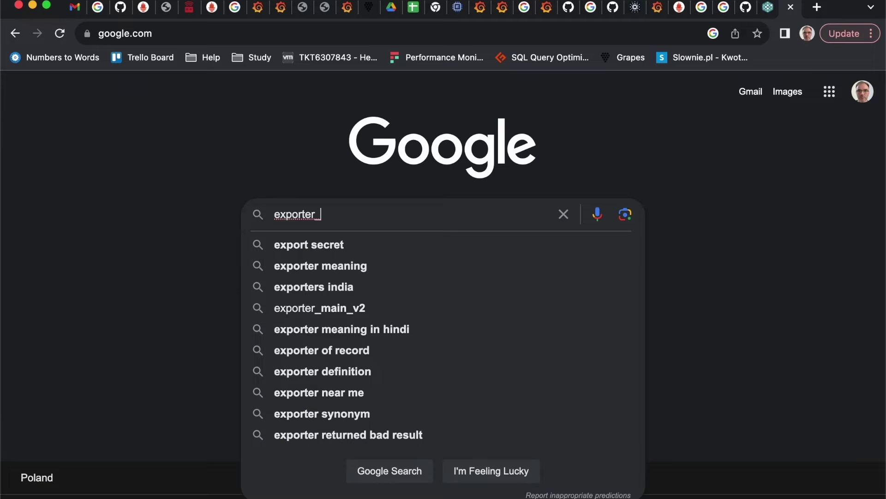
text(noide)
key(BackSpace)
key(BackSpace)
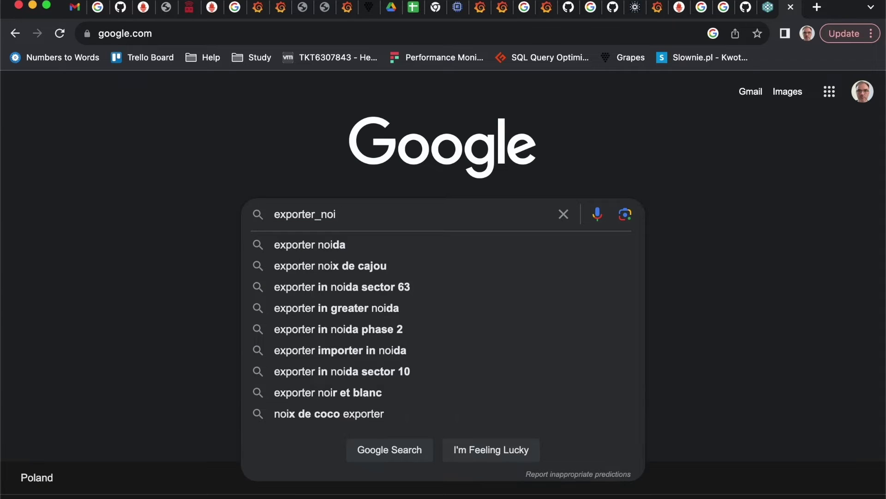
key(BackSpace)
text(de)
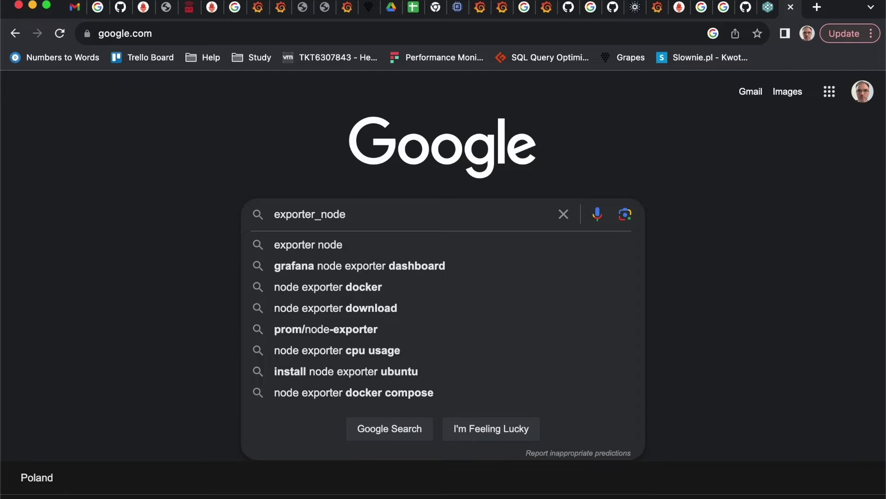
text( download)
key(Return)
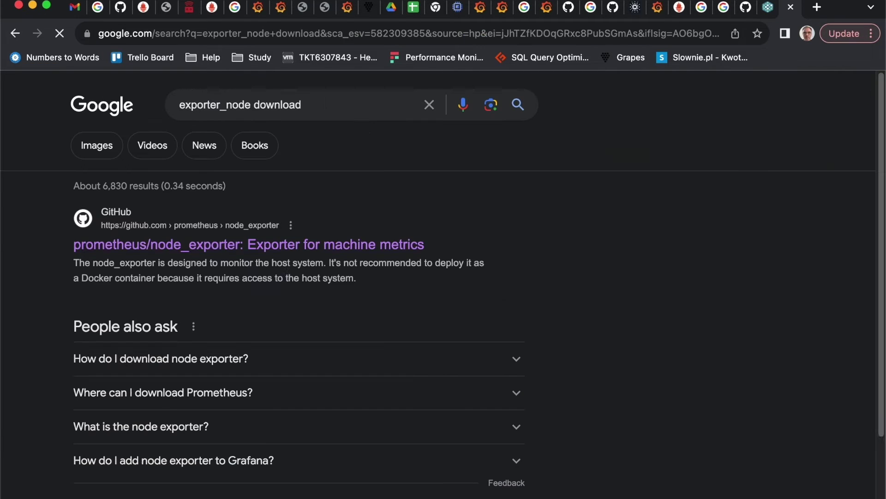
click(213, 245)
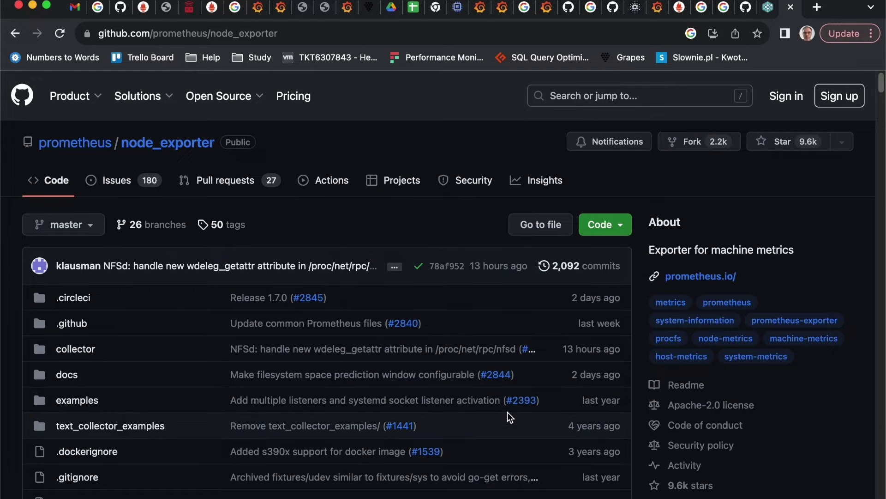
scroll(508, 412, down, 5)
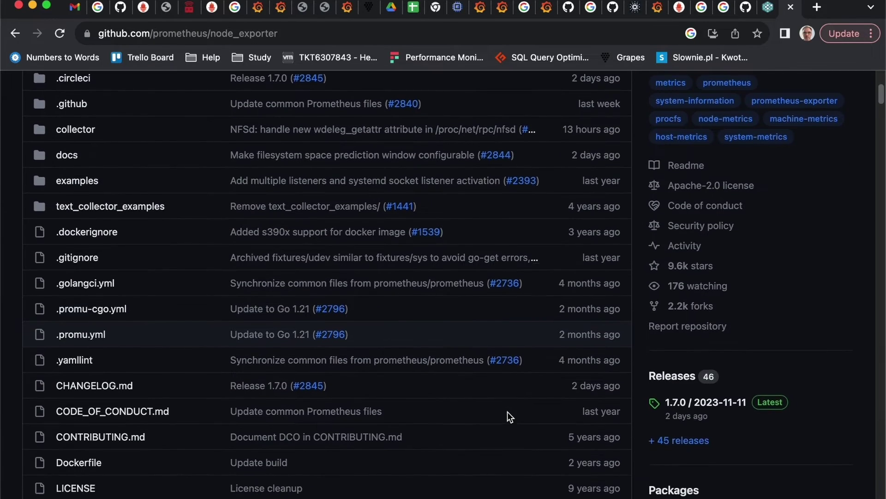
scroll(508, 412, up, 5)
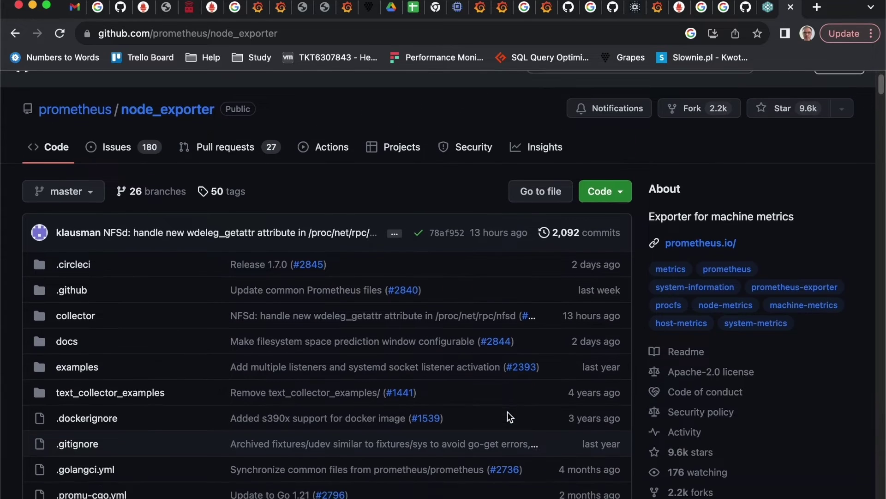
scroll(508, 417, down, 2)
scroll(508, 417, up, 3)
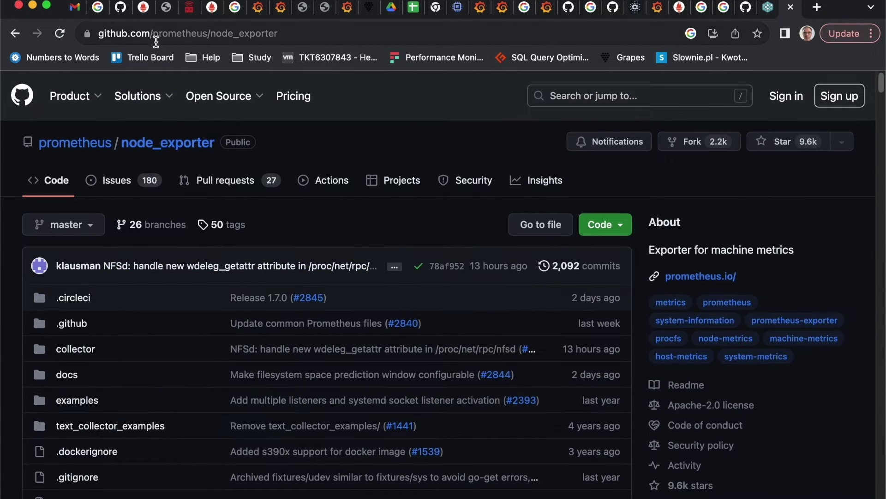
Open the 1.7.0 release, review its download assets, and switch back to iTerm2.
click(302, 33)
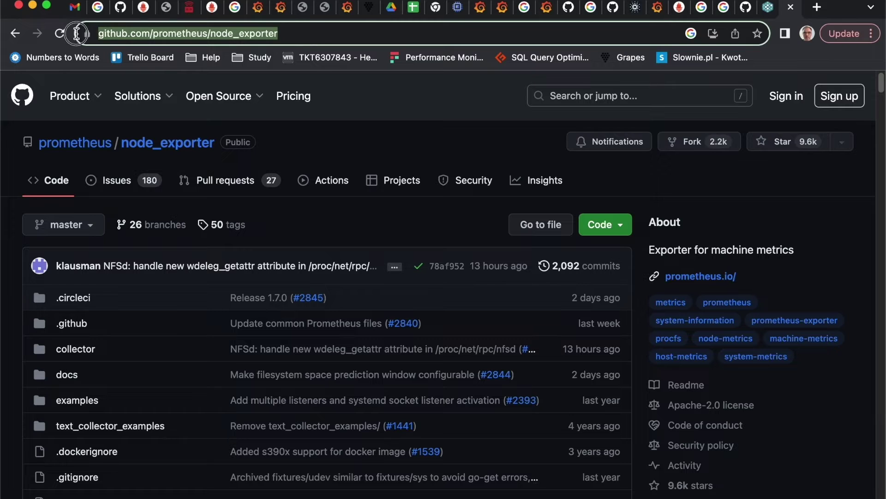
scroll(555, 384, down, 5)
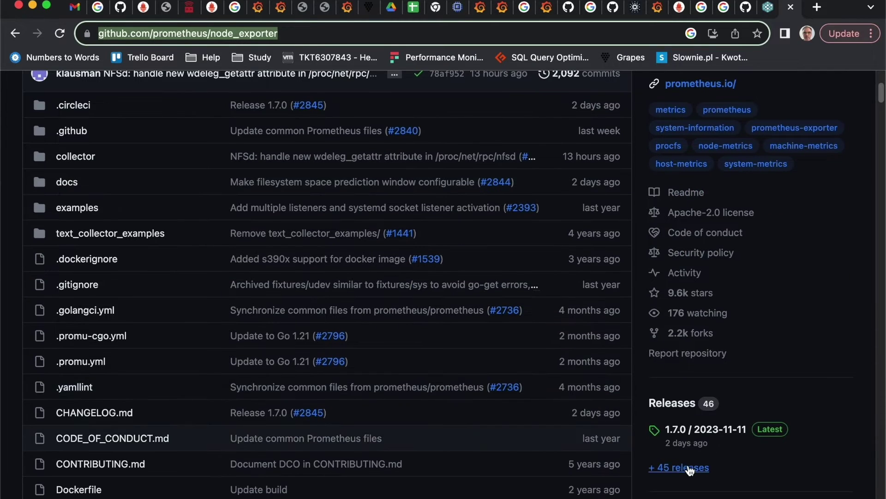
click(702, 430)
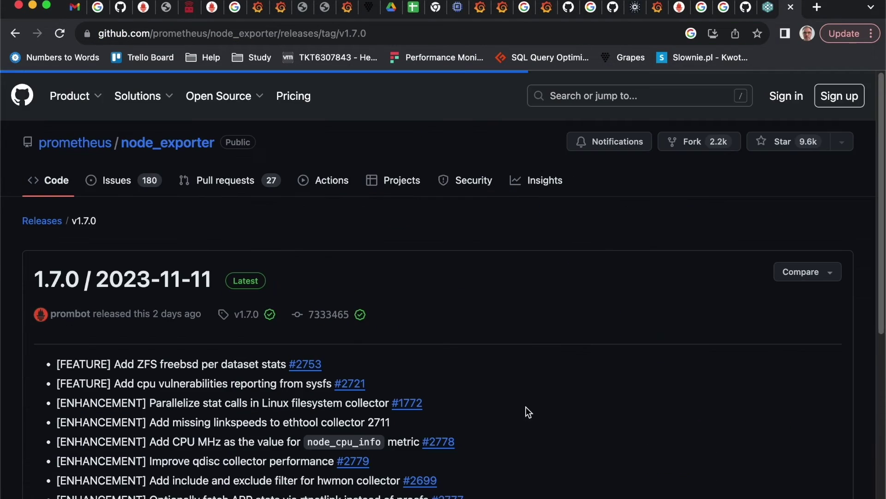
scroll(429, 365, down, 12)
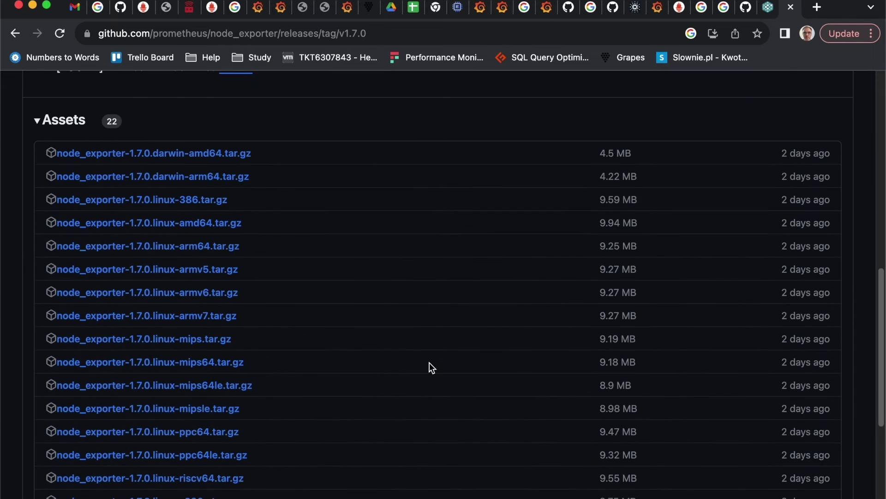
scroll(429, 362, down, 1)
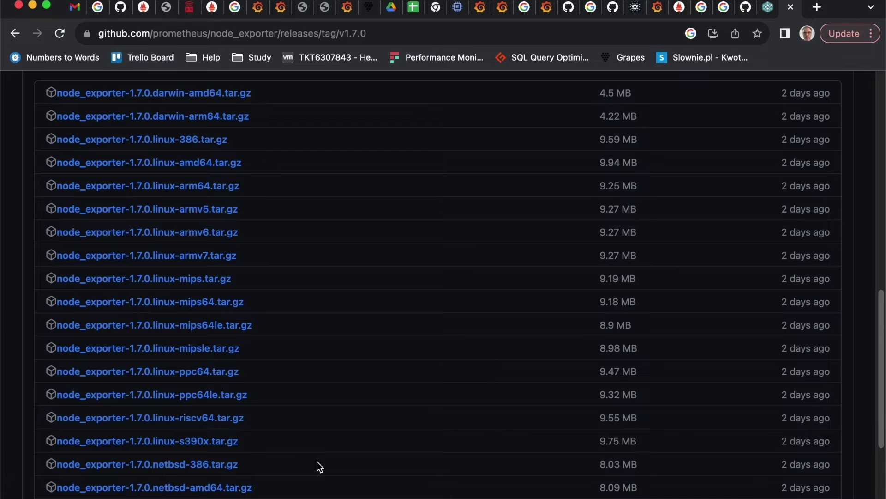
scroll(318, 462, up, 1)
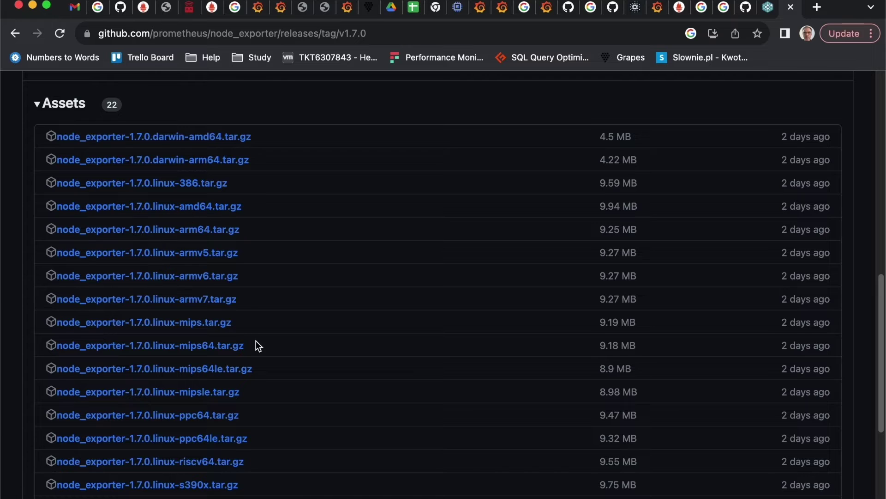
key(super+Tab)
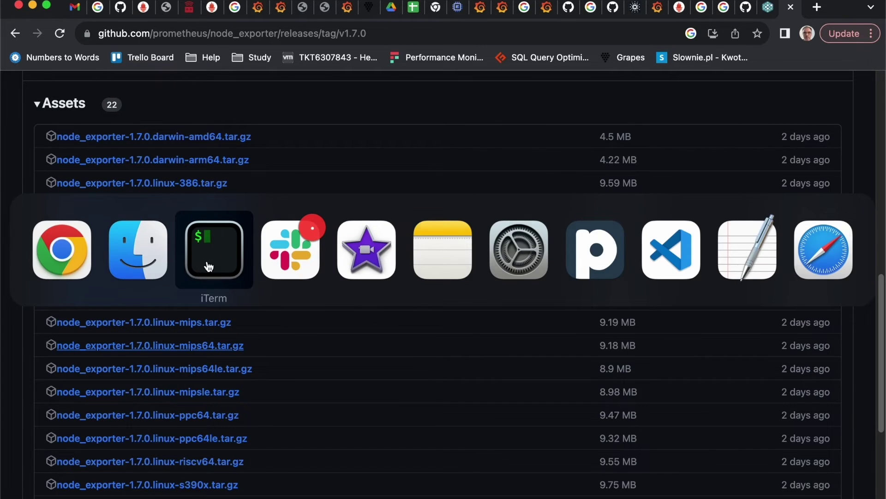
click(206, 262)
In a new tab, log into the remote cnode server and clear the screen.
key(super+t)
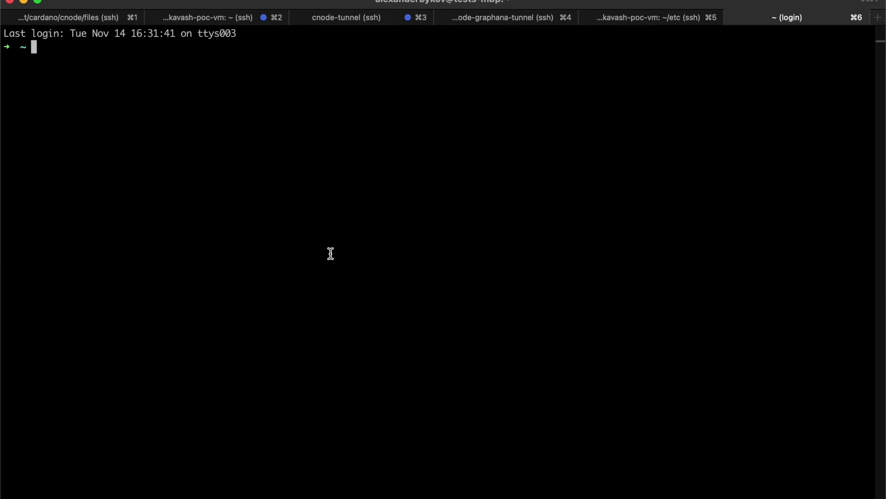
text(cnode)
key(Return)
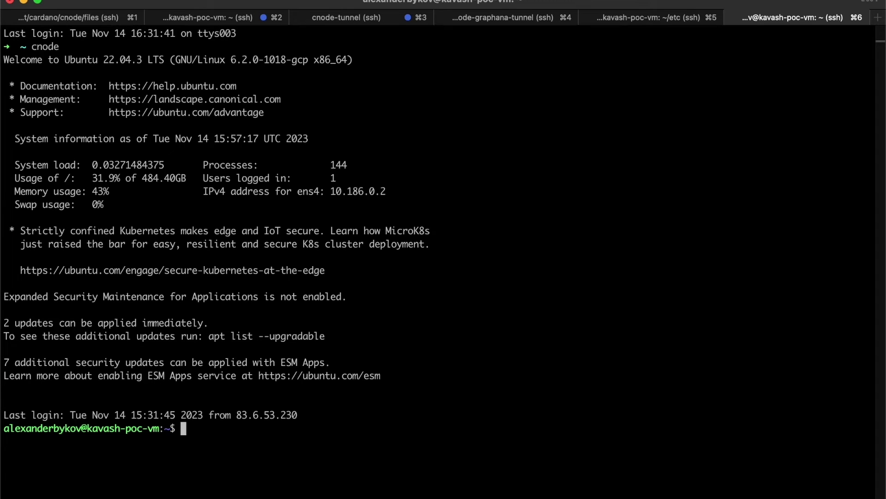
text(clear)
key(Return)
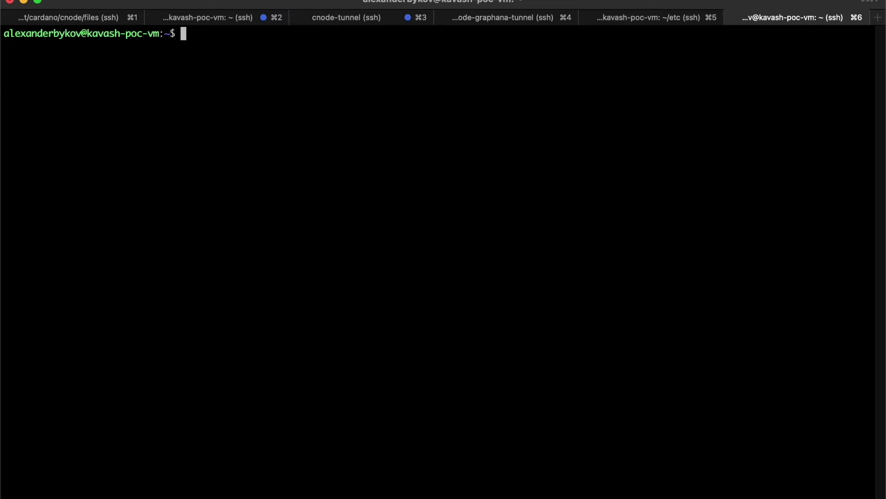
Move into the downloads folder and list its contents.
text(cd dow)
key(Tab)
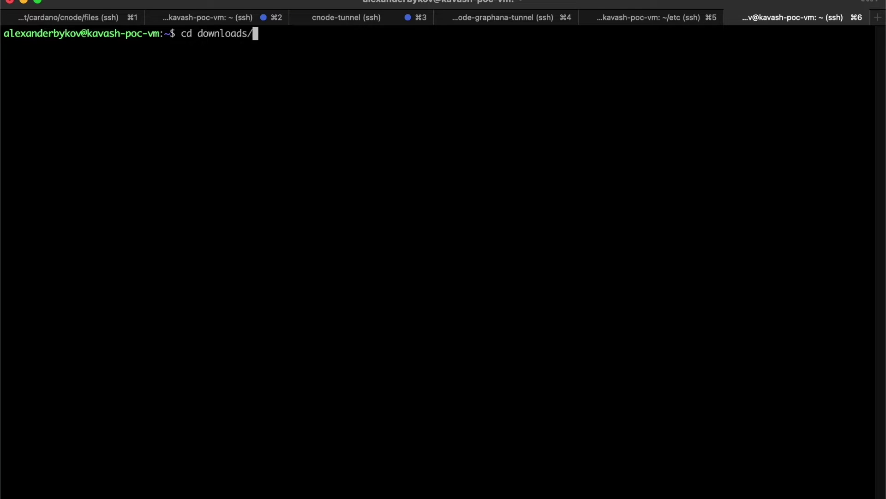
key(Return)
text(ls)
key(Return)
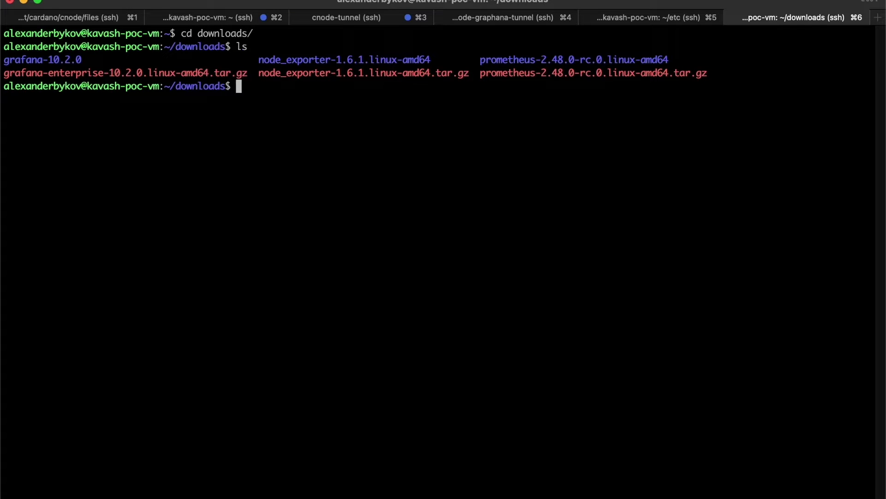
Enter node_exporter-1.6.1.linux-amd64, list it, and note the node_exporter binary before starting tmux.
text(cd node)
key(Tab)
key(Return)
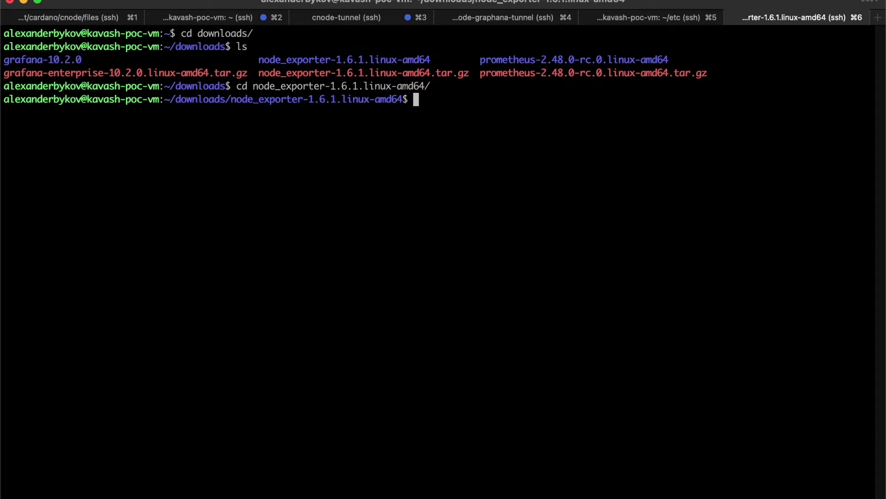
text(ls)
key(Return)
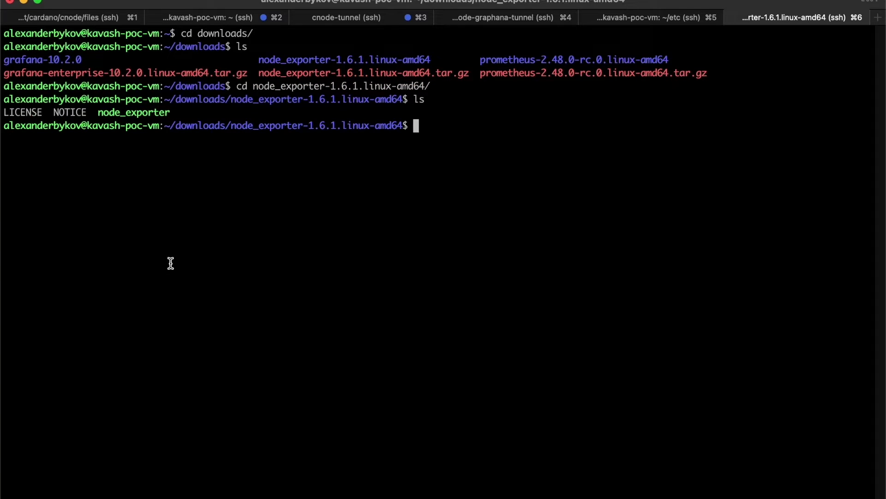
drag(96, 112, 181, 114)
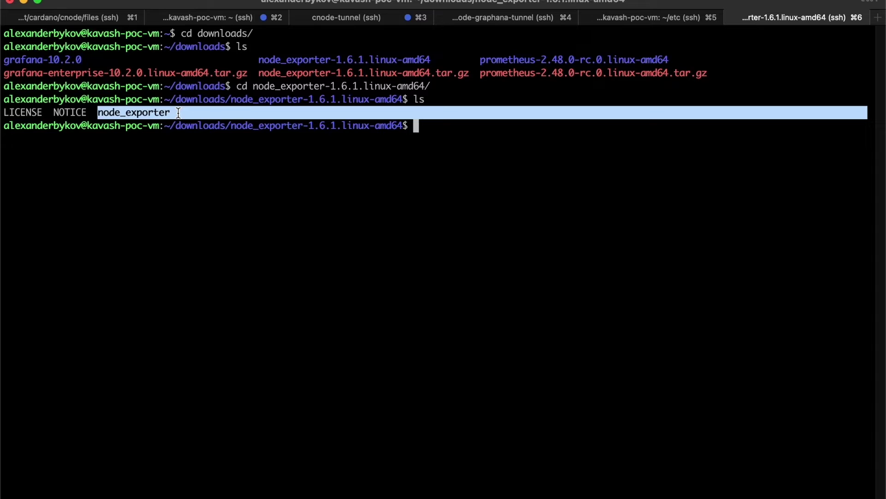
click(213, 176)
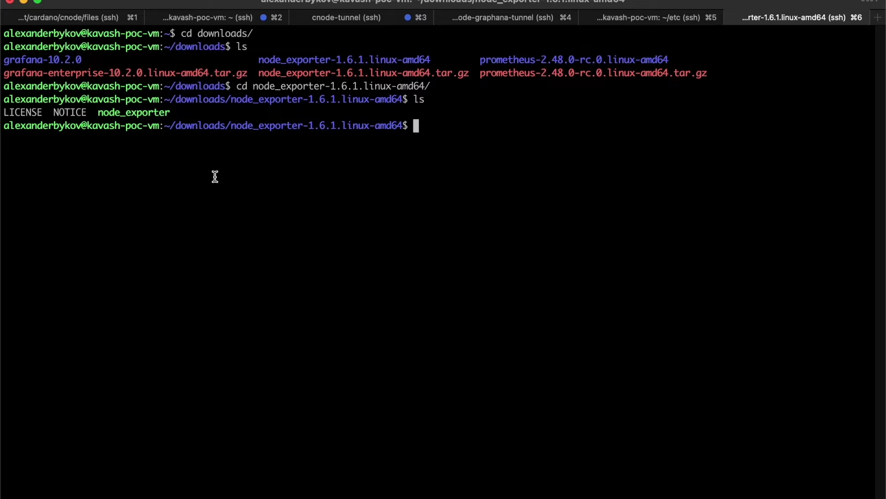
text(tmux s)
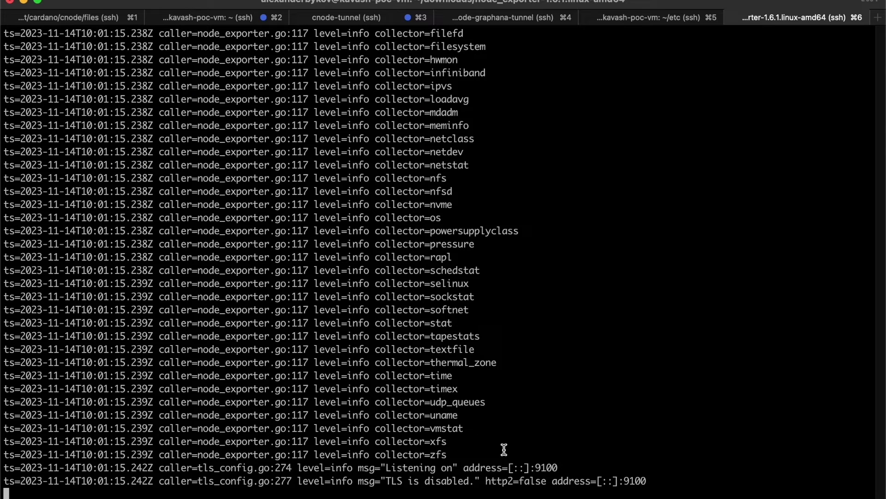
Confirm node_exporter's log shows it listening on port 9100.
drag(561, 466, 535, 469)
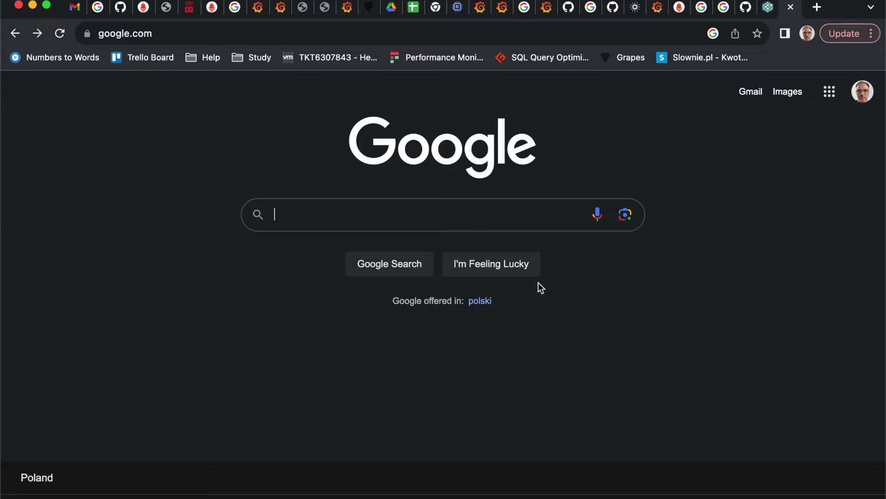
Search Google for 'prometheus download' and open the Prometheus Download page.
text(prome)
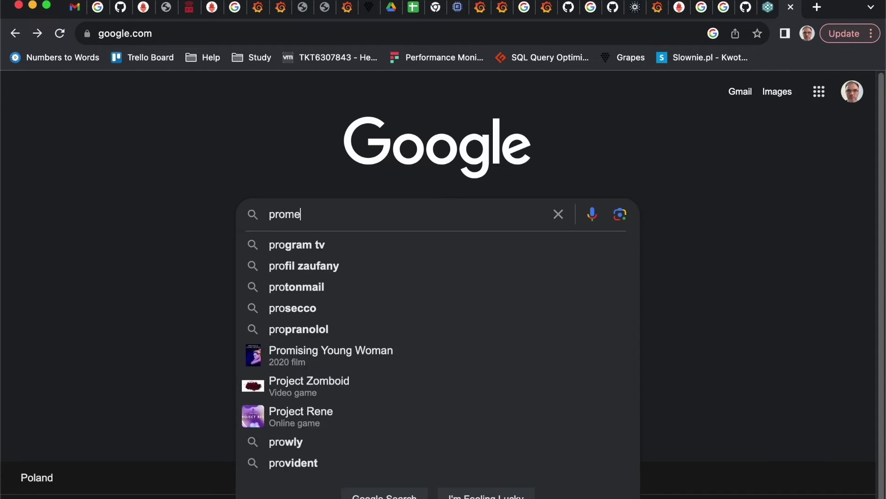
key(Down)
key(Down)
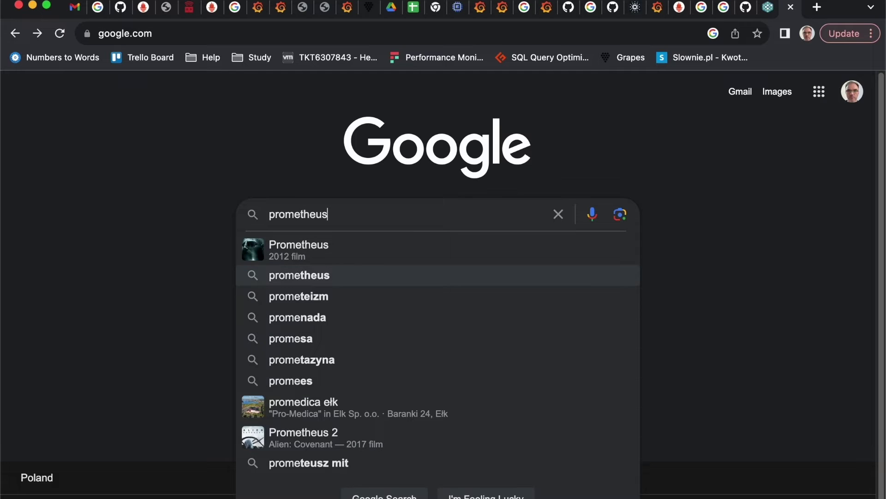
text(download)
key(Return)
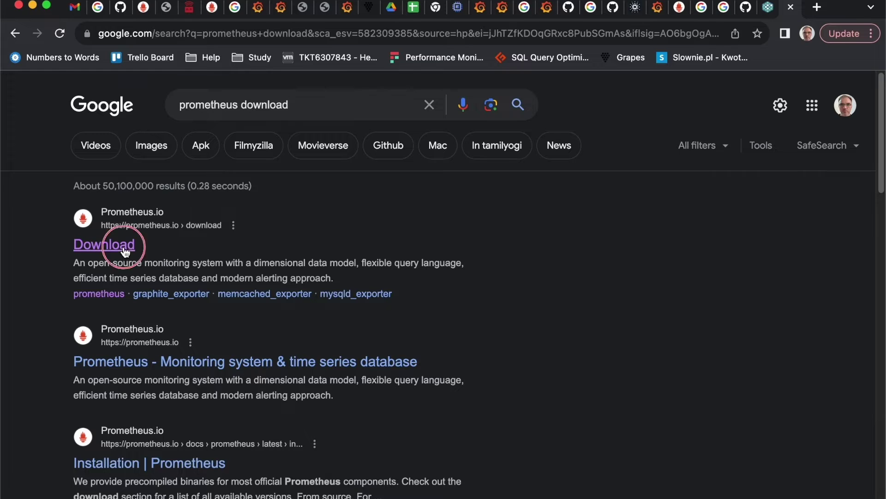
super+click(88, 244)
click(792, 13)
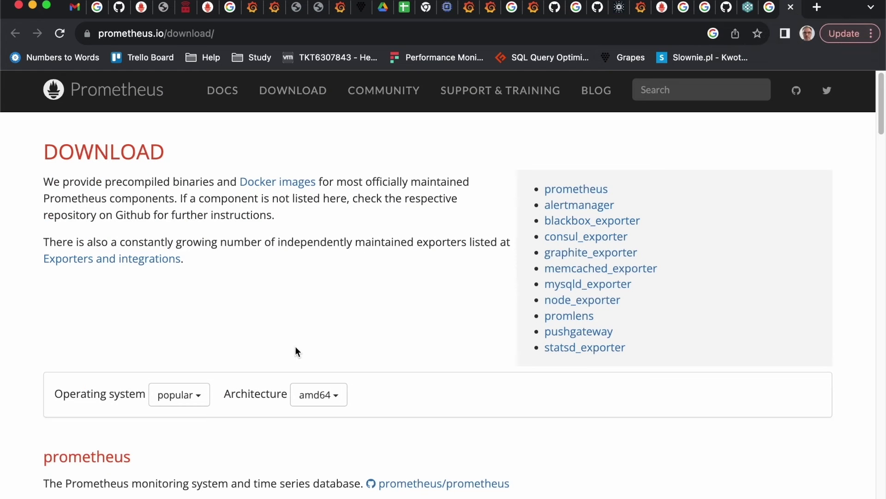
scroll(295, 346, down, 3)
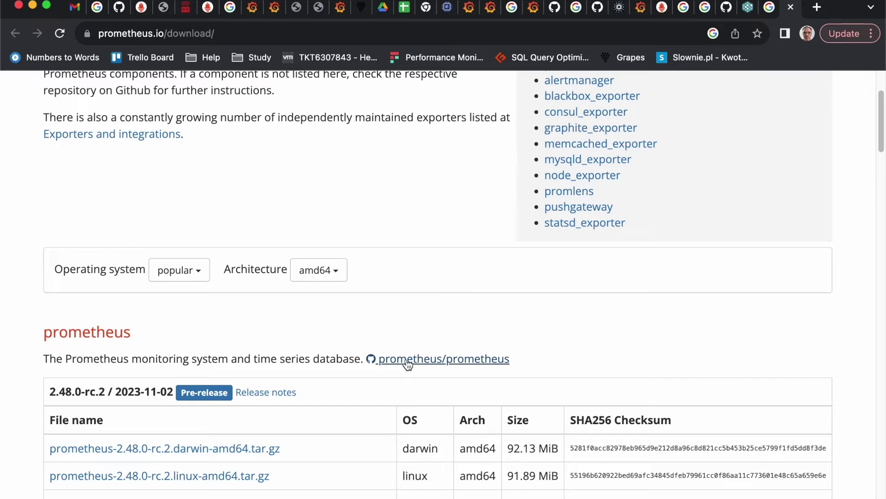
Open the prometheus/prometheus GitHub releases, review the 2.47.2 assets, then return to the terminal.
super+click(408, 365)
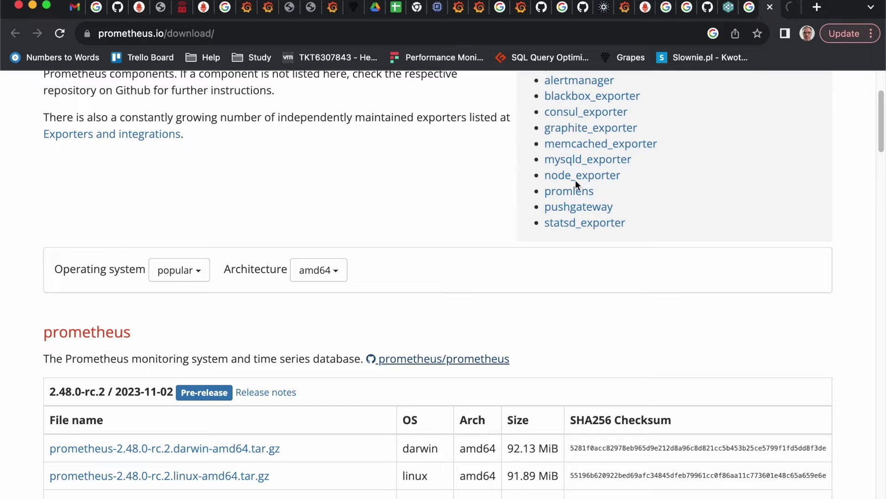
click(798, 13)
scroll(586, 415, down, 5)
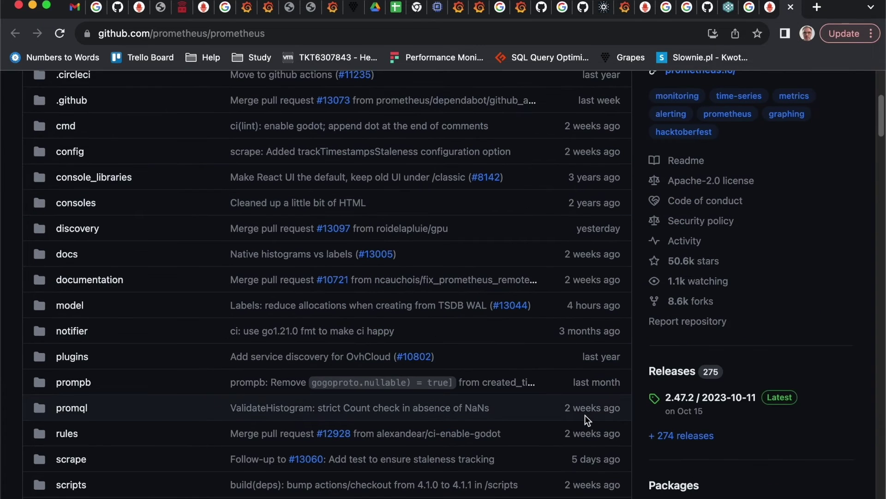
click(685, 354)
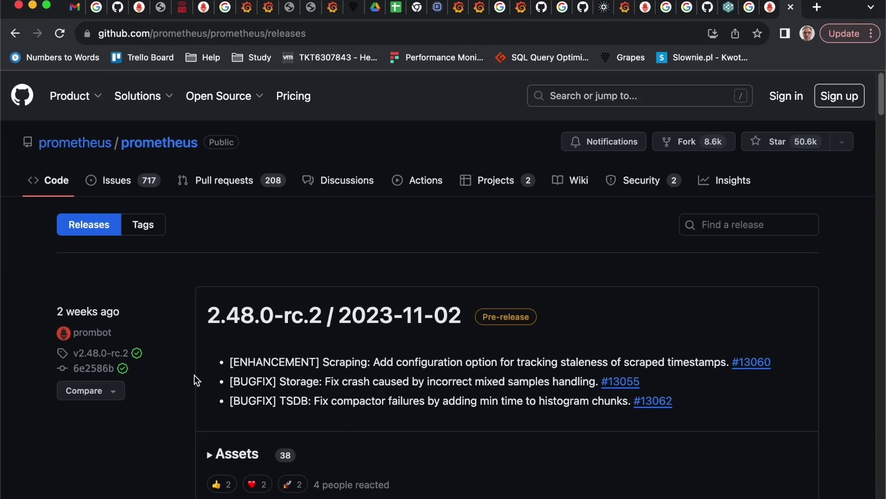
scroll(194, 375, down, 15)
scroll(194, 375, down, 10)
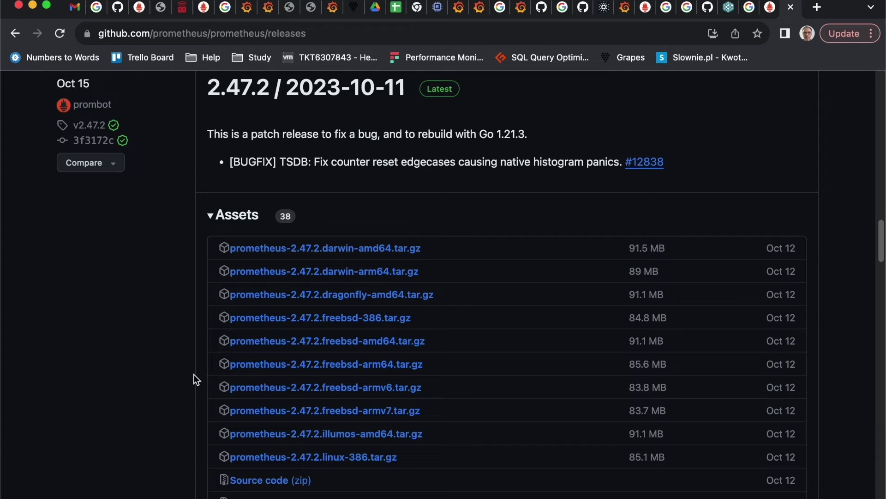
scroll(194, 379, up, 2)
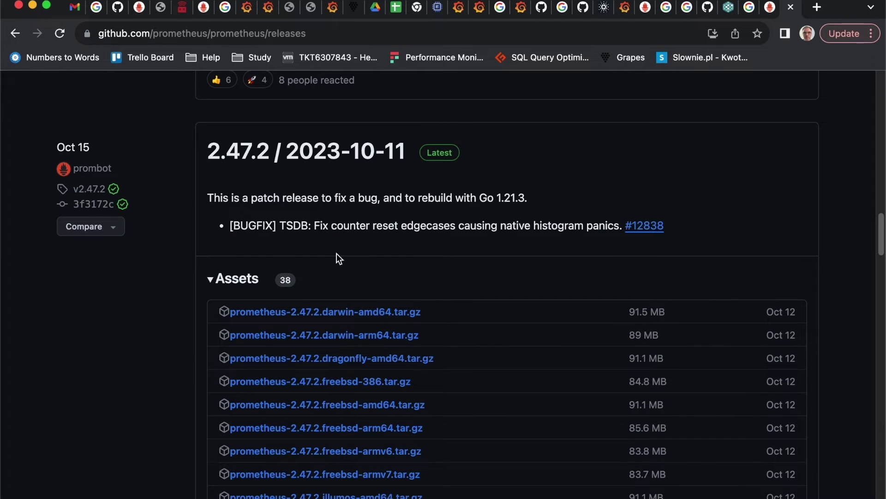
scroll(342, 347, down, 1)
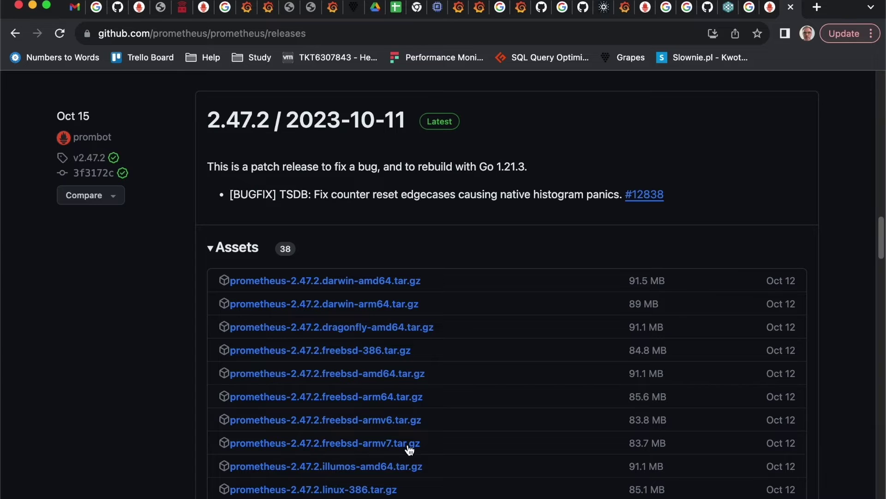
scroll(409, 449, down, 3)
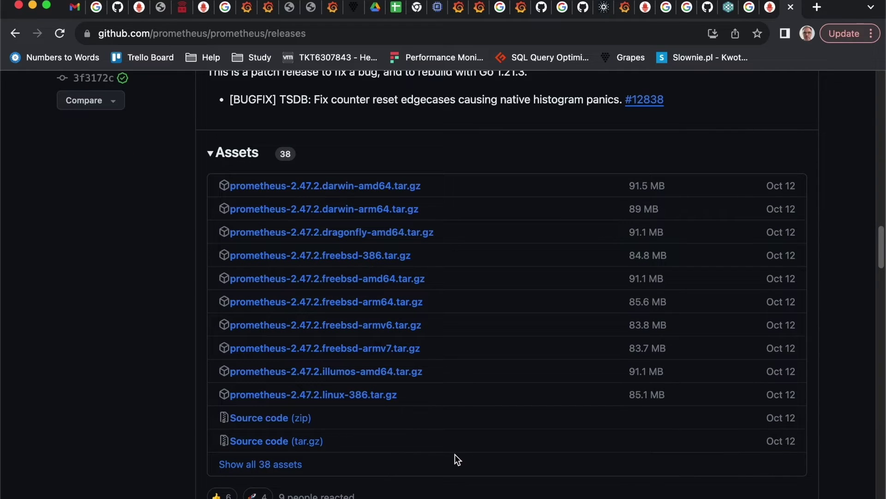
key(super+Tab)
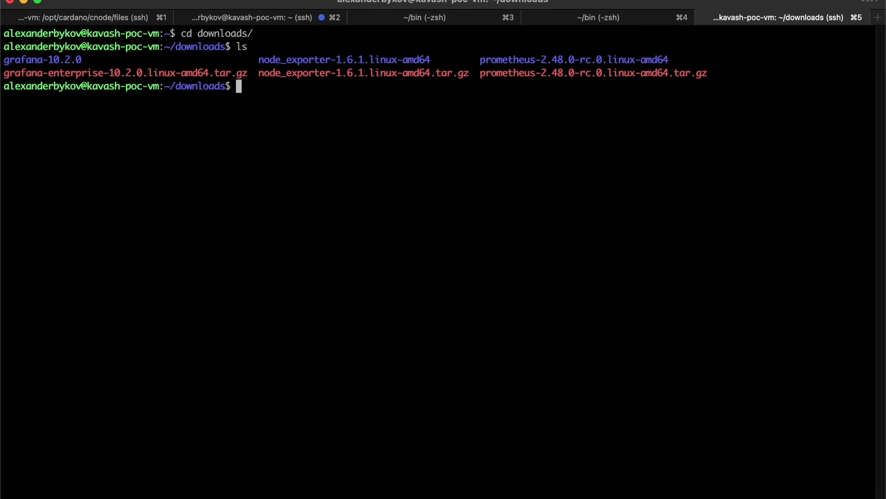
List prometheus-2.48.0-rc.0.linux-amd64, marking the prometheus binary and prometheus.yml, then return home.
text(cd pro)
key(Tab)
text(/)
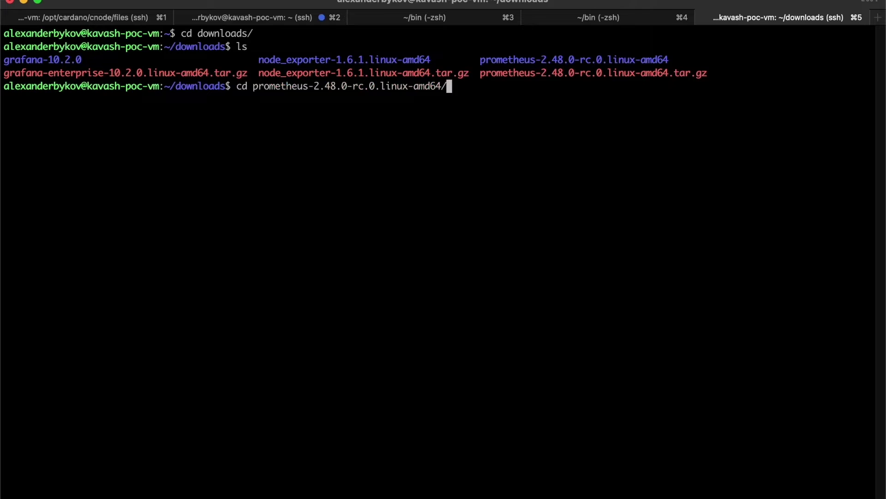
key(Return)
text(ls)
key(Return)
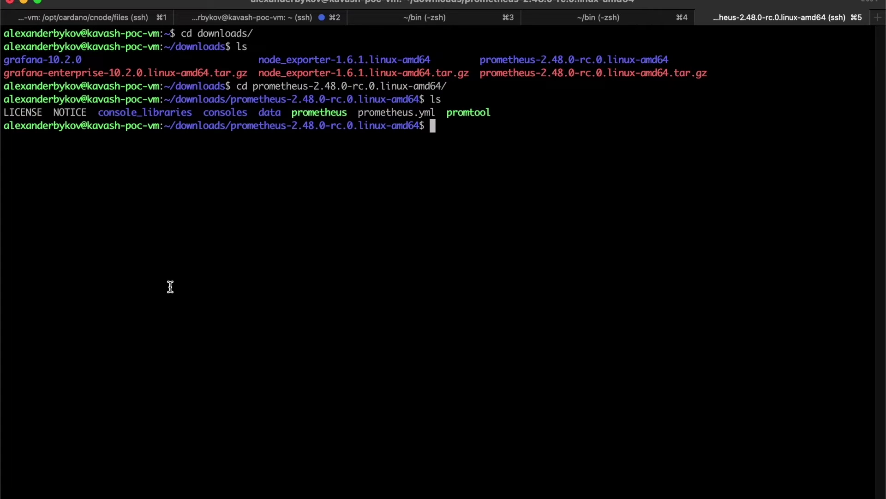
drag(292, 112, 350, 115)
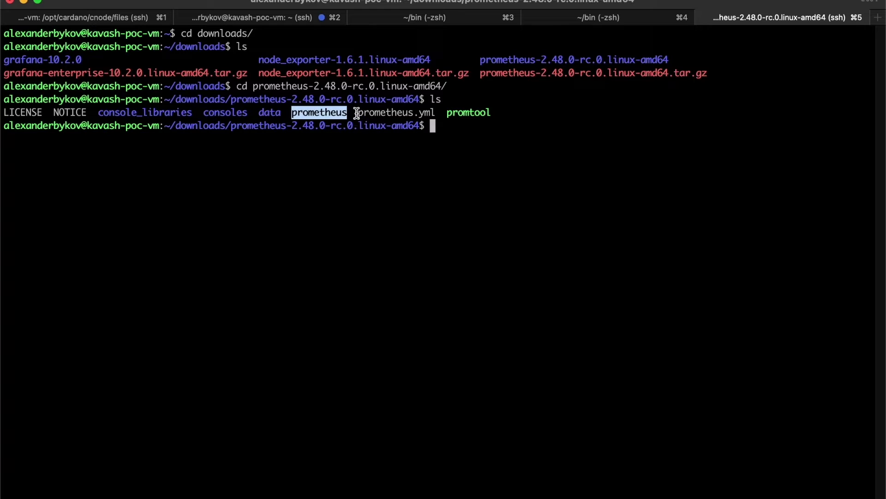
drag(359, 112, 434, 110)
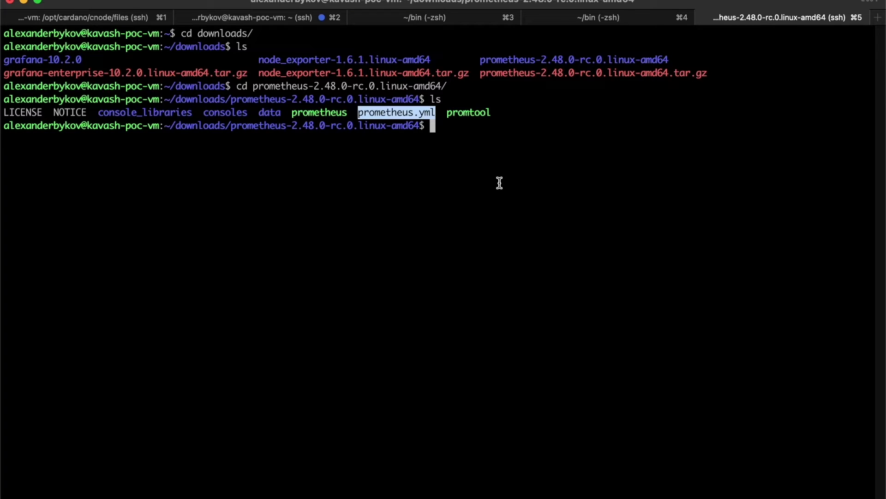
text(cd)
key(Return)
Move into ~/etc, list it, and open prometheus.yml in micro.
text(cd etc)
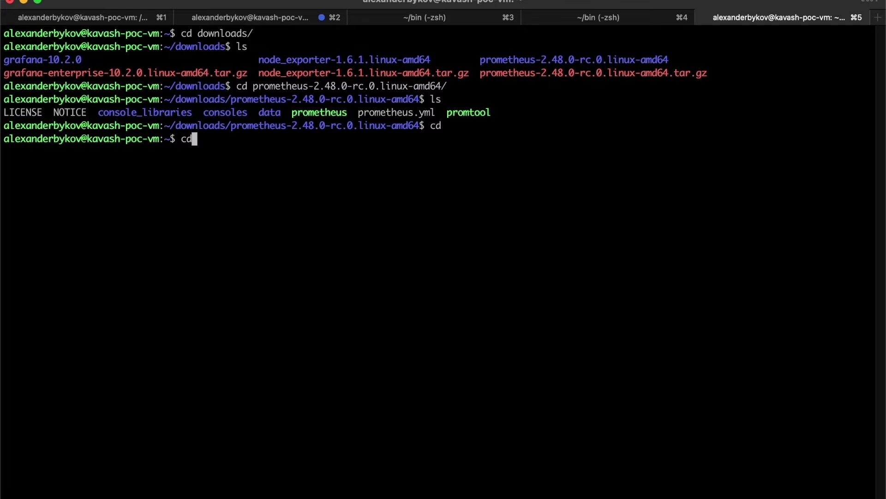
key(Return)
text(ls)
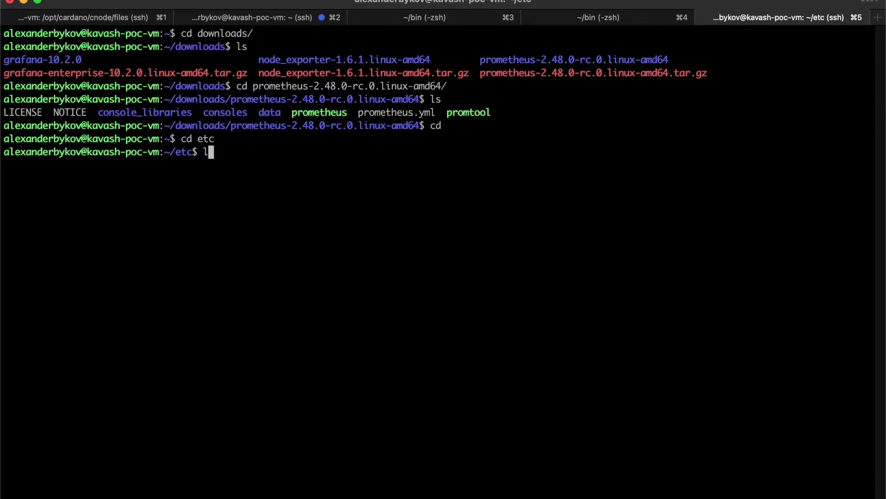
key(Return)
text(mi)
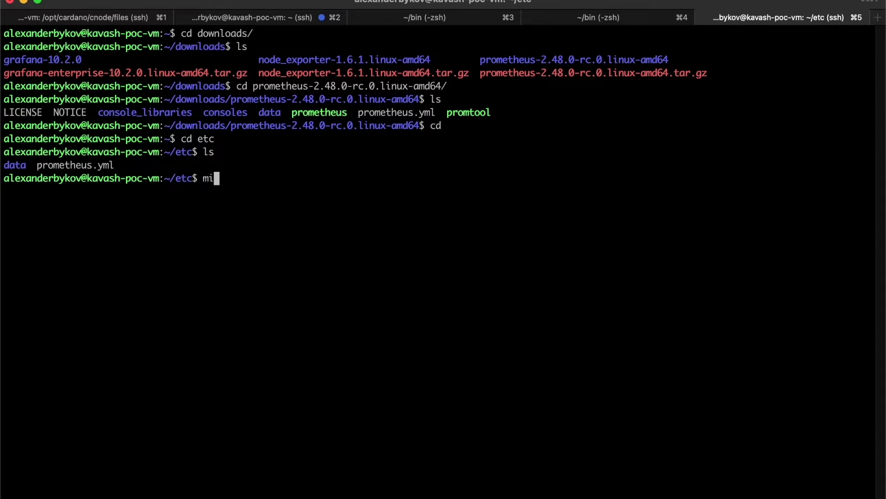
text(cro pro)
key(Tab)
key(Return)
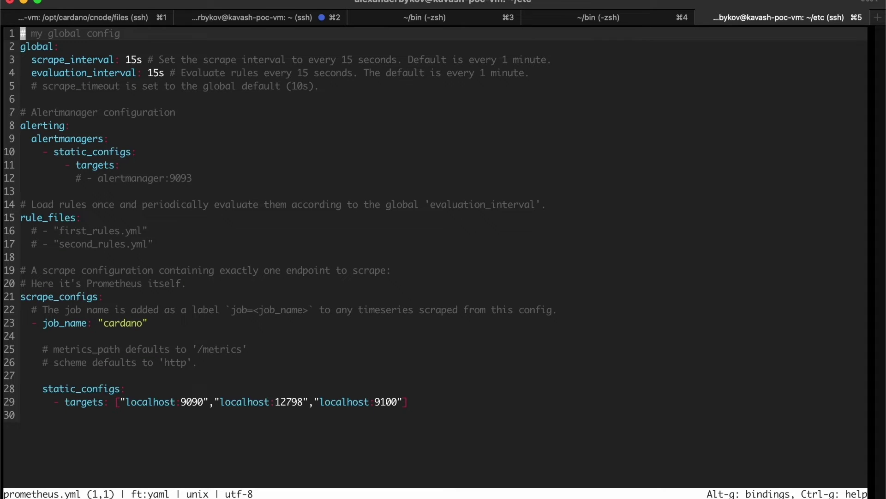
Review the scrape_configs section and the cardano job_name line.
key(Down)
key(Down)
key(Down)
key(Down)
key(Down)
key(Down)
key(Down)
key(Down)
key(Down)
key(Down)
key(Down)
key(Down)
key(Down)
key(Down)
key(Down)
key(Down)
key(Down)
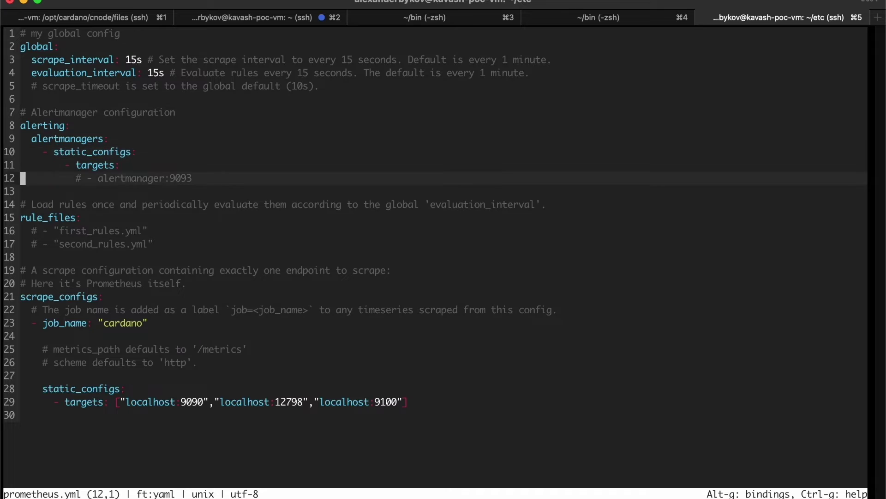
key(Down)
key(Down)
key(Down)
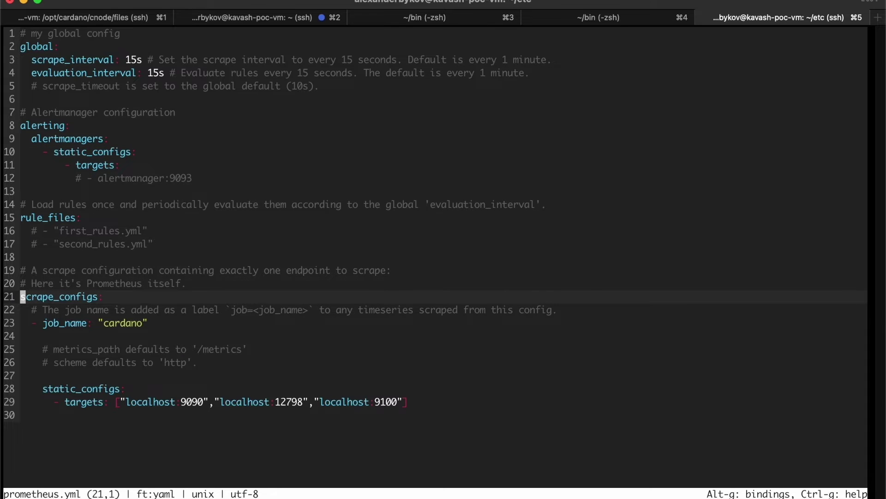
key(shift+Down)
key(shift+Down)
key(shift+Down)
key(shift+Down)
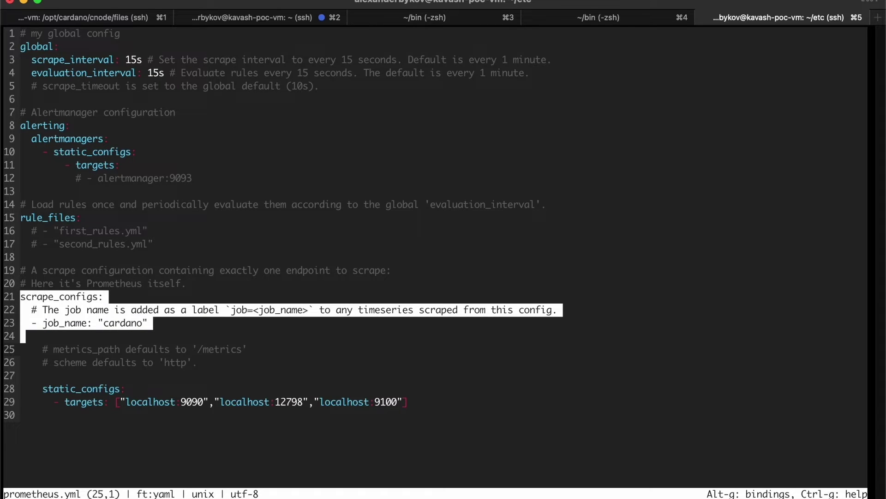
key(Up)
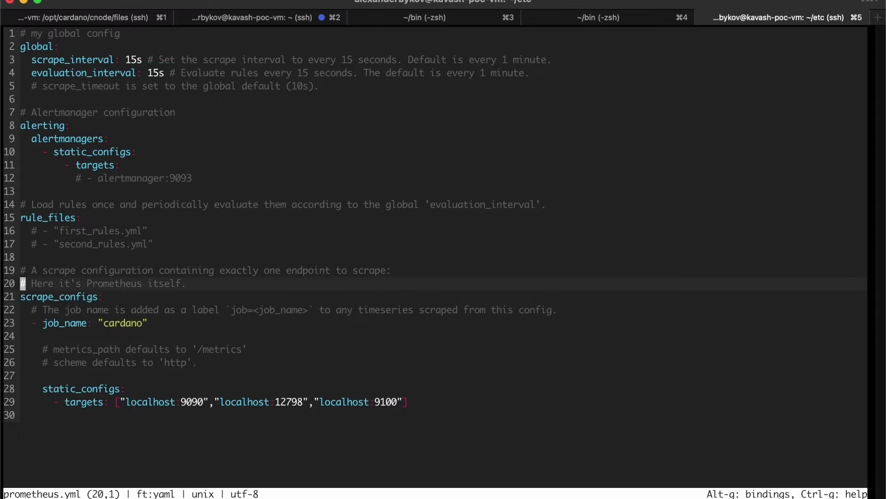
key(Down)
key(Down)
key(Down)
key(shift+Down)
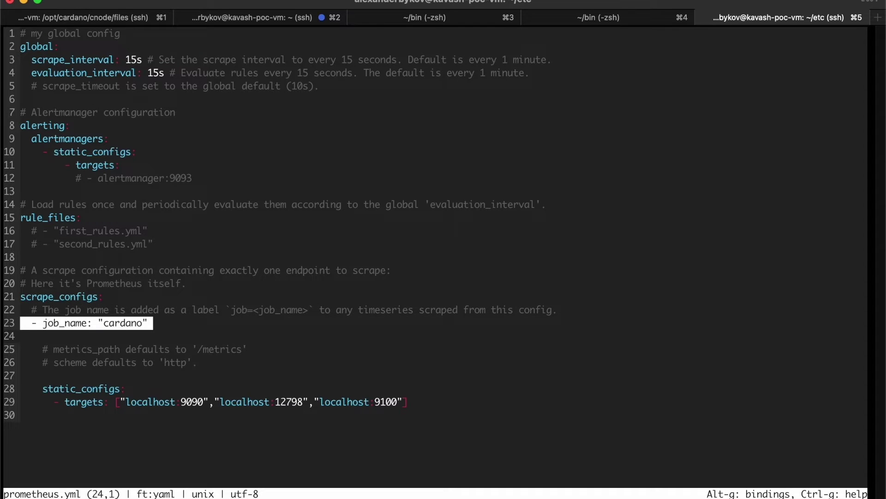
key(Down)
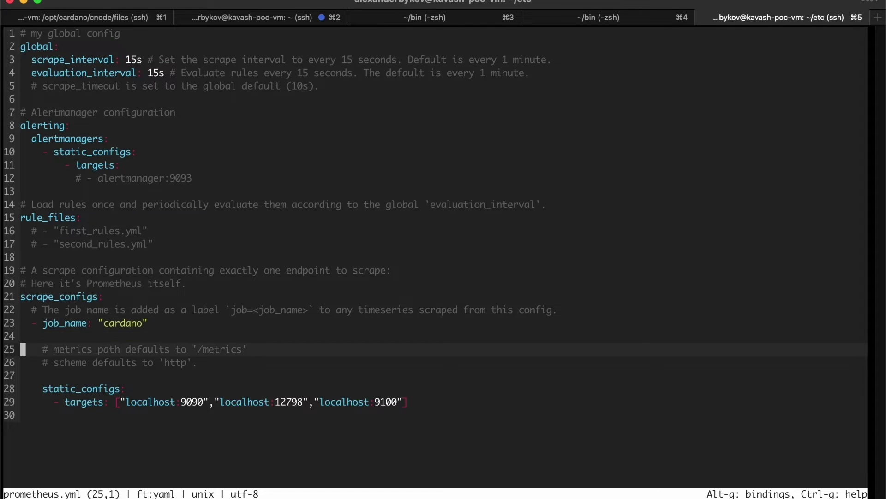
key(Up)
key(Up)
key(Down)
key(Down)
key(Down)
key(Down)
key(Down)
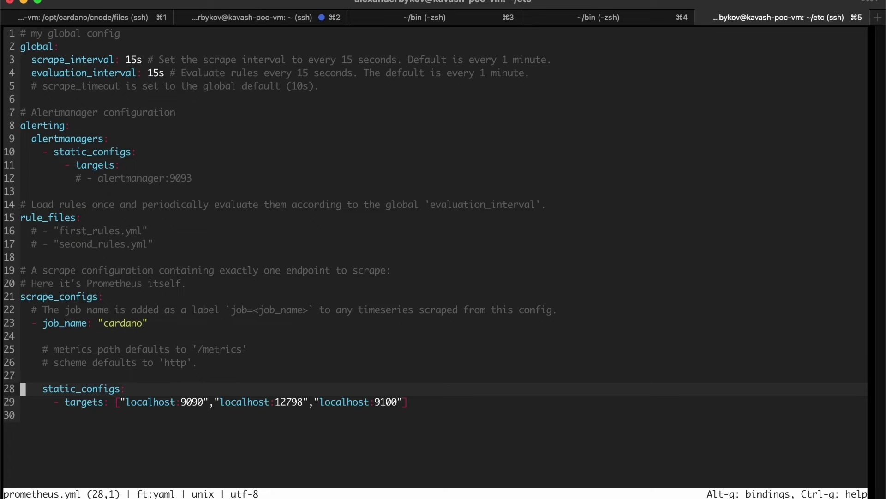
key(Up)
key(Up)
key(Up)
key(Up)
key(Up)
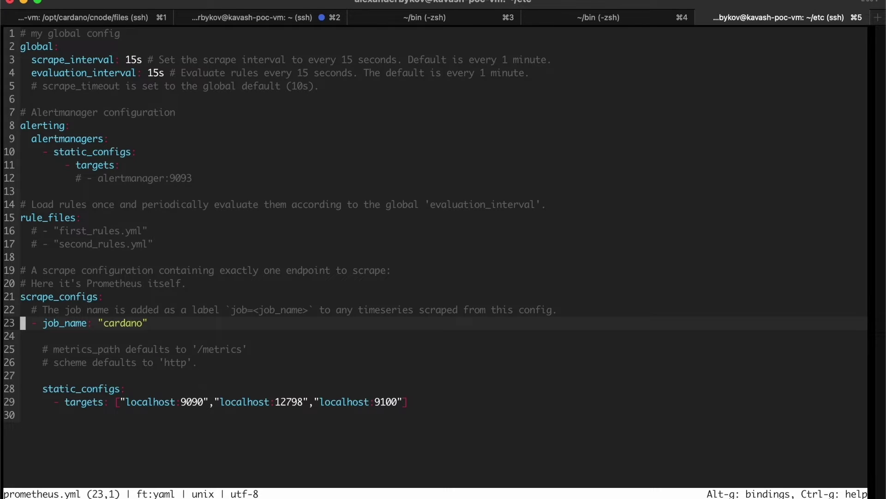
key(shift+Down)
Check the targets localhost:9090, :12798 and :9100, then quit micro unchanged.
key(Down)
key(Down)
key(Down)
key(Down)
key(Down)
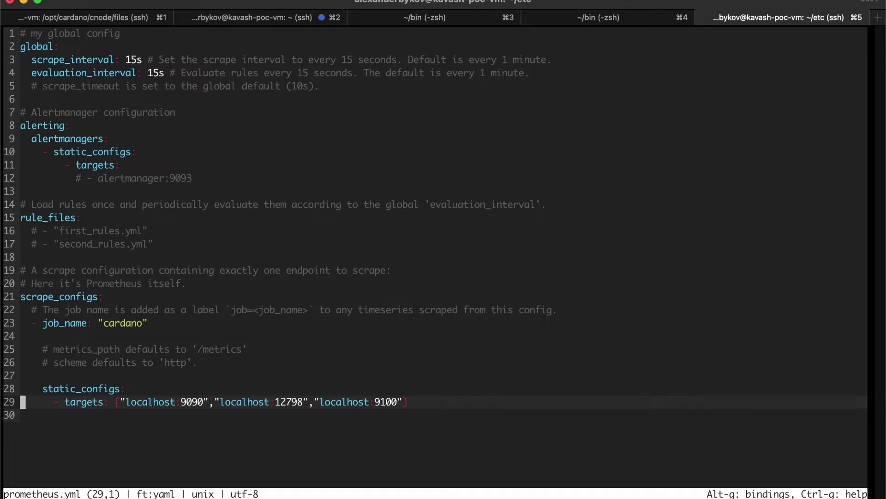
key(Up)
key(Down)
key(Right)
key(Right)
key(Right)
key(Right)
key(Right)
key(Right)
key(Right)
key(Right)
key(Right)
key(Right)
key(Right)
key(Right)
key(Right)
key(Right)
key(Right)
key(Right)
key(Right)
key(Right)
key(Right)
key(Right)
key(Right)
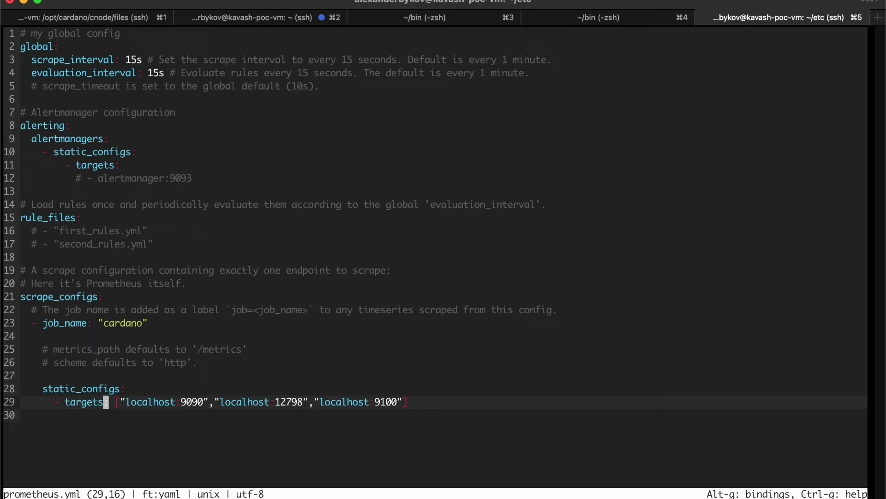
key(Right)
key(Right)
key(Right)
key(Right)
key(Right)
key(Right)
key(Right)
key(Right)
key(Right)
key(Right)
key(Right)
key(Right)
key(Right)
key(Right)
key(Right)
key(Right)
key(Right)
key(Right)
key(Right)
key(Right)
key(Right)
key(Right)
key(Right)
key(Right)
key(Right)
key(Right)
key(Right)
key(Right)
key(Right)
key(Left)
key(Left)
key(Left)
key(Right)
key(Right)
key(Right)
key(Right)
key(Right)
key(Right)
key(Right)
key(Right)
key(Right)
key(Right)
key(Right)
key(Right)
key(Right)
key(Right)
key(Right)
key(Right)
key(Right)
key(Right)
key(Right)
key(Right)
key(Left)
key(Left)
key(Left)
key(ctrl+q)
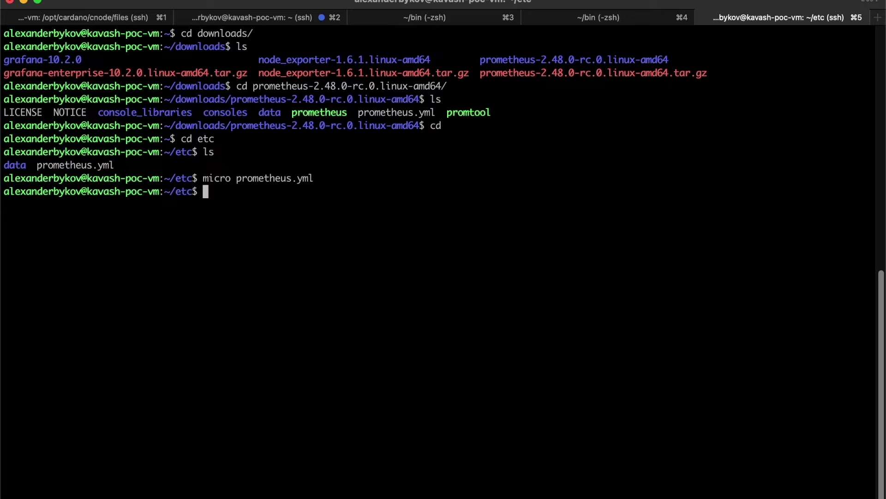
Reattach to the Prometheus tmux session with 'tmux a', then switch to the local ~/bin tab.
text(tmux a)
key(Return)
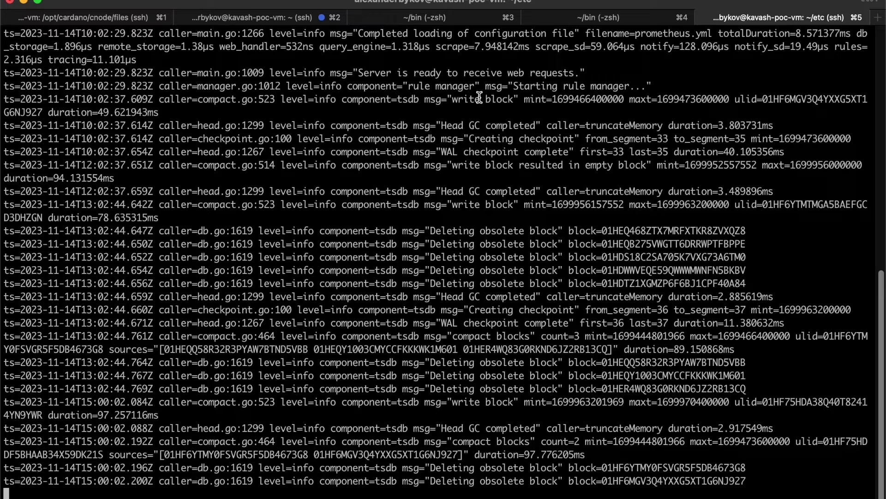
click(392, 17)
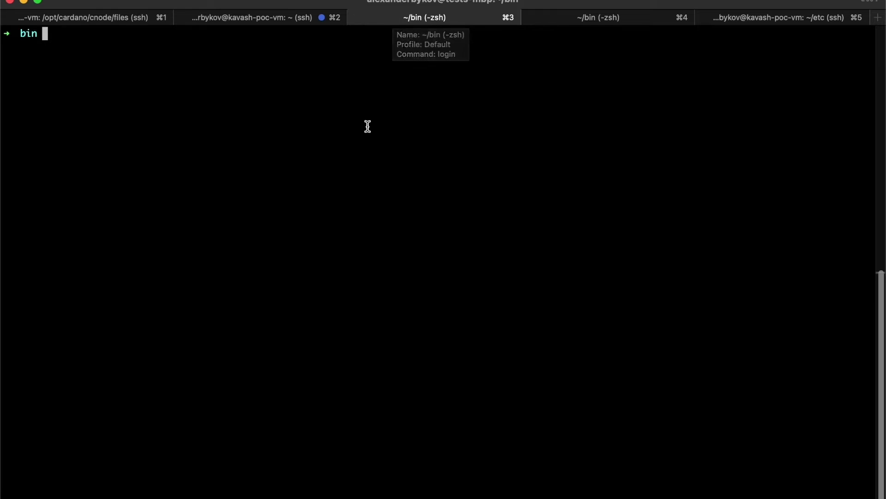
Rerun the ssh -N -L 9090:localhost:9090 tunnel from history, then switch to Chrome.
key(Up)
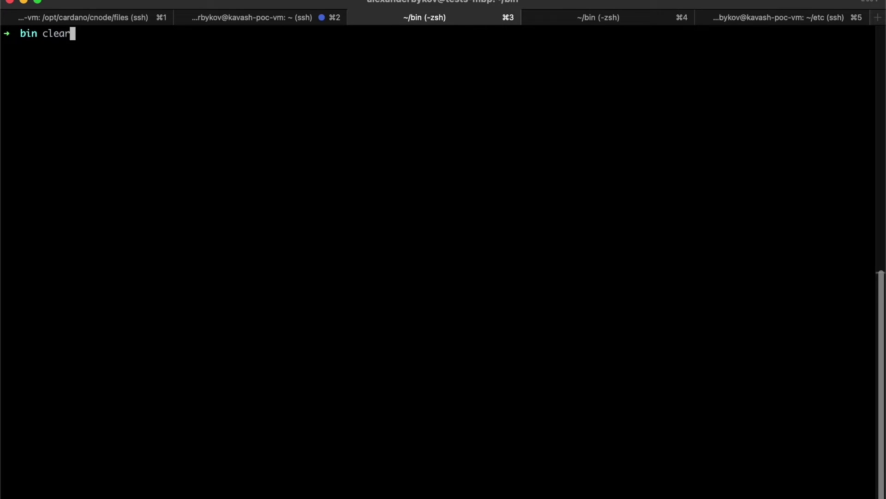
key(Up)
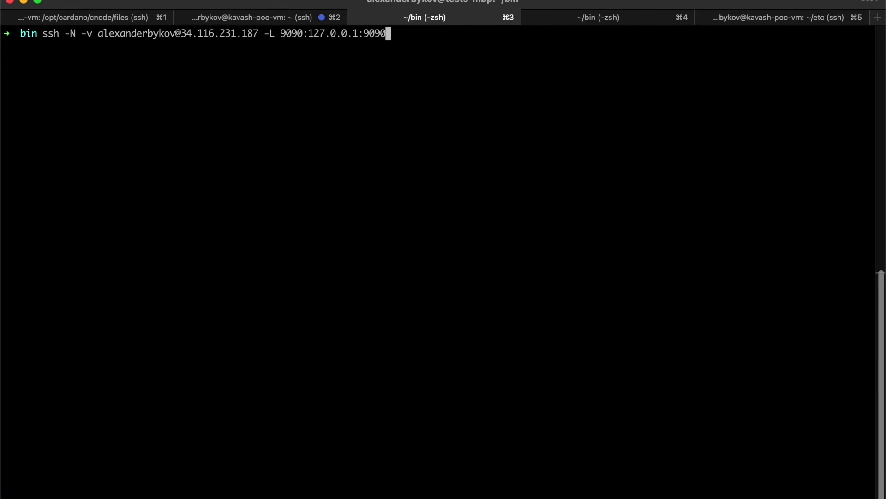
key(Return)
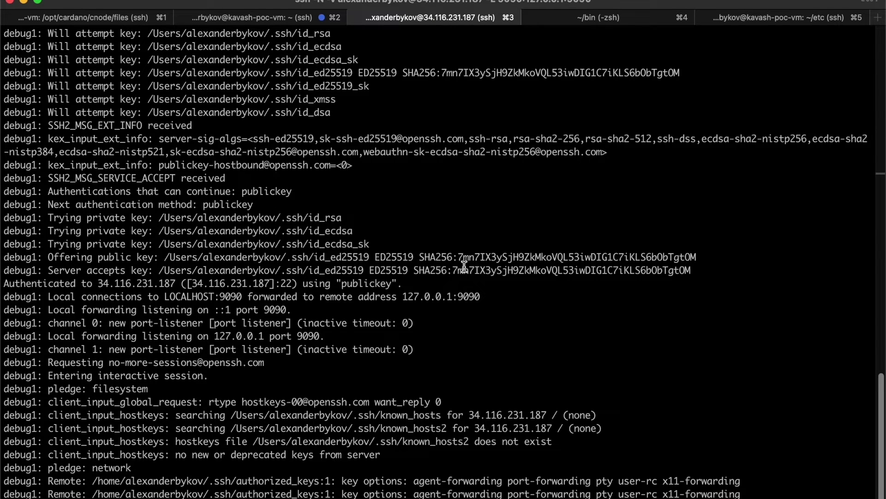
key(super+Tab)
Load the Prometheus page at localhost:9090 in a new browser tab.
key(super+t)
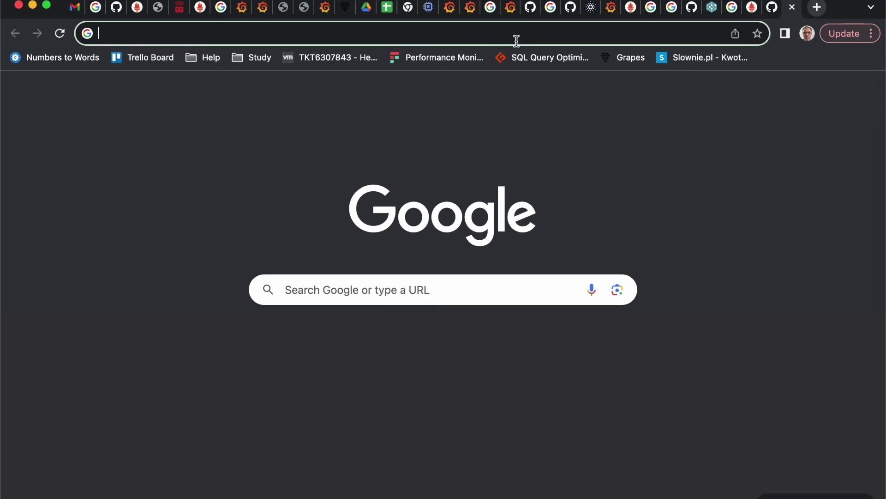
text(local)
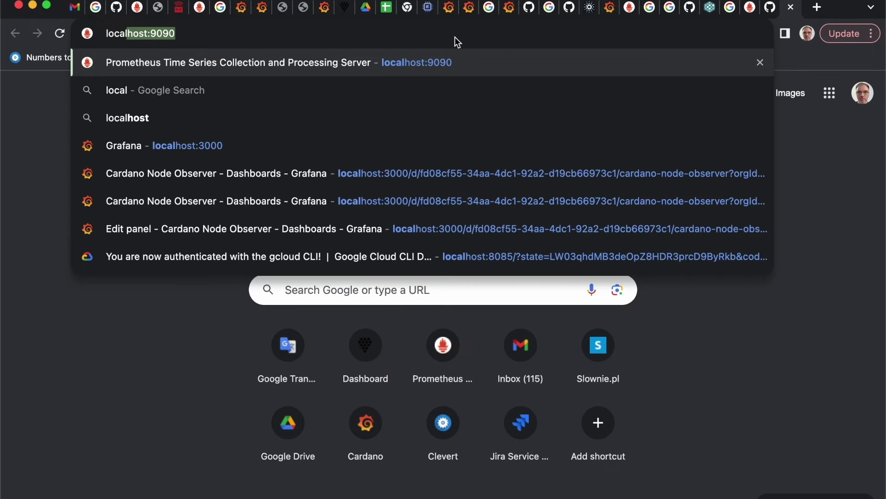
key(Return)
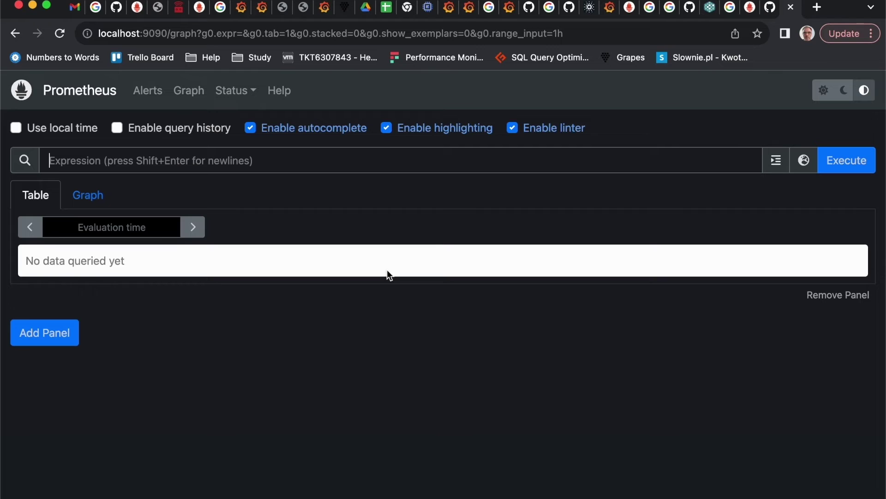
Confirm on Status > Targets that all three cardano targets are up, then return to the query page.
click(251, 92)
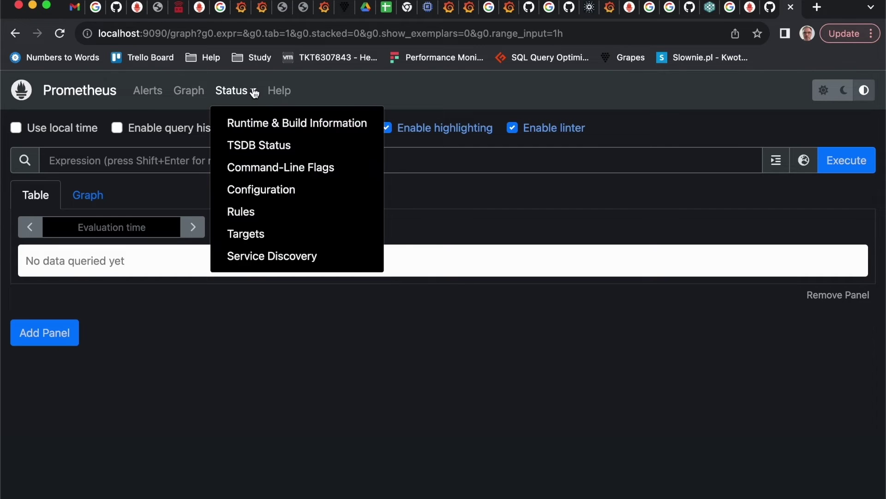
click(250, 233)
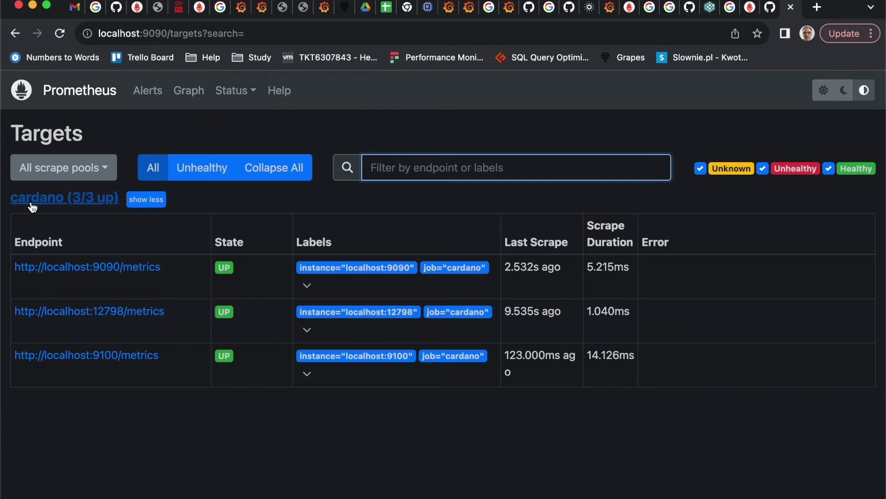
drag(5, 203, 118, 206)
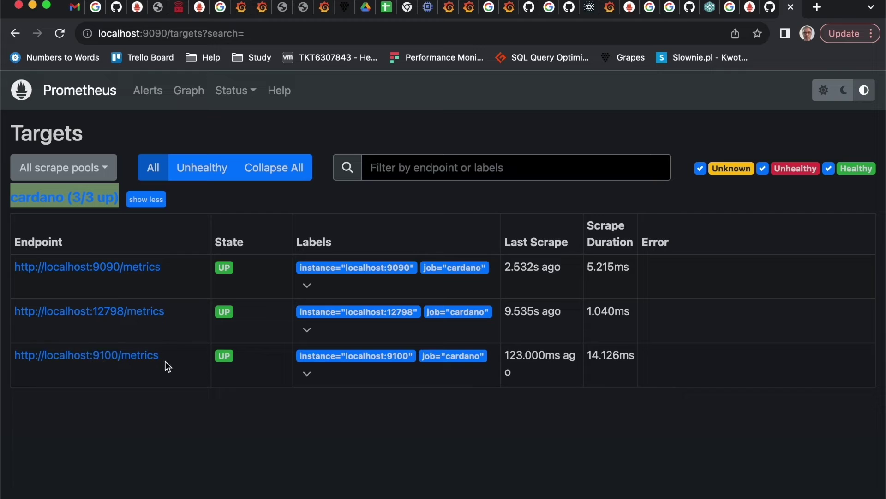
click(112, 90)
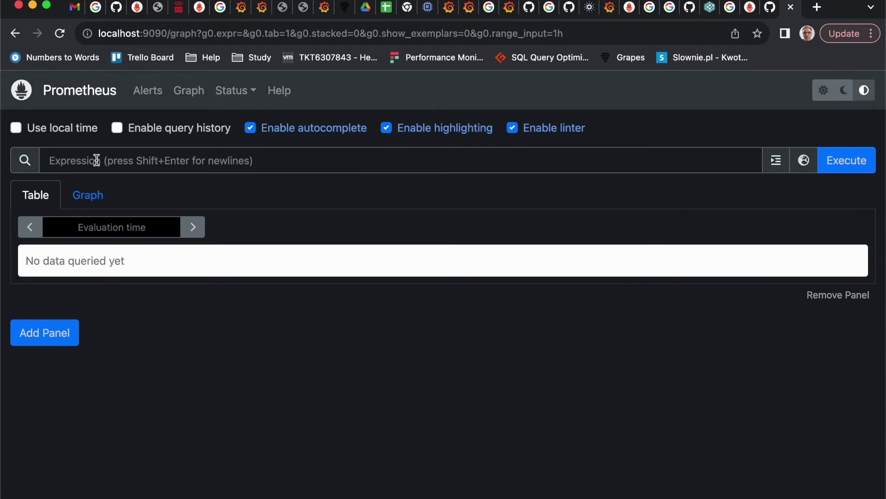
Execute the cardano_node_metrics_blockNum_int query to get block number 9546630.
text(car)
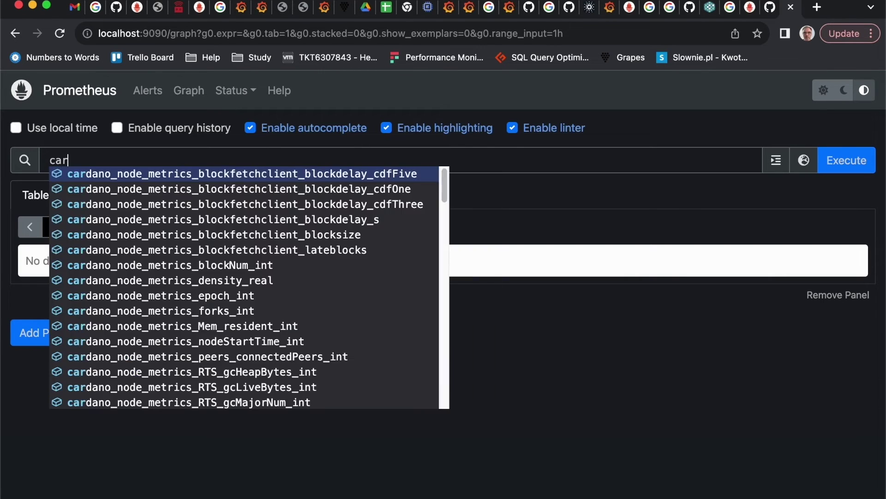
text(dano)
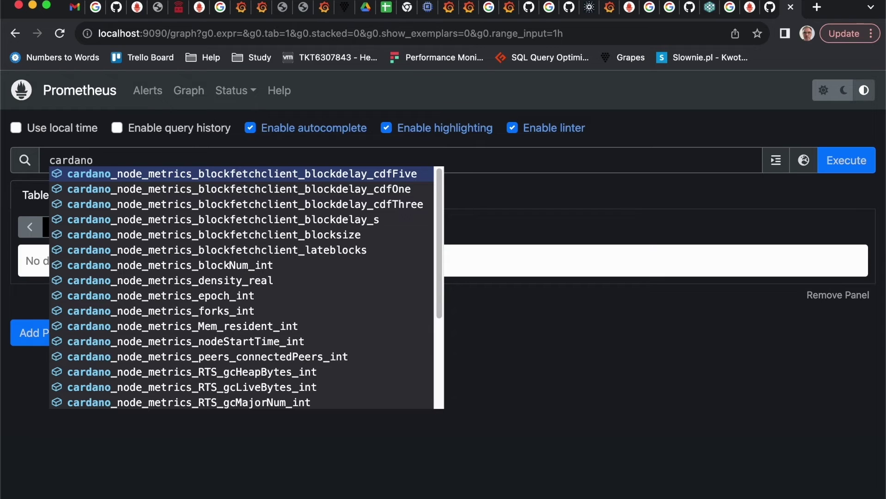
key(Down)
key(Down)
key(Down)
key(Down)
key(Down)
key(Down)
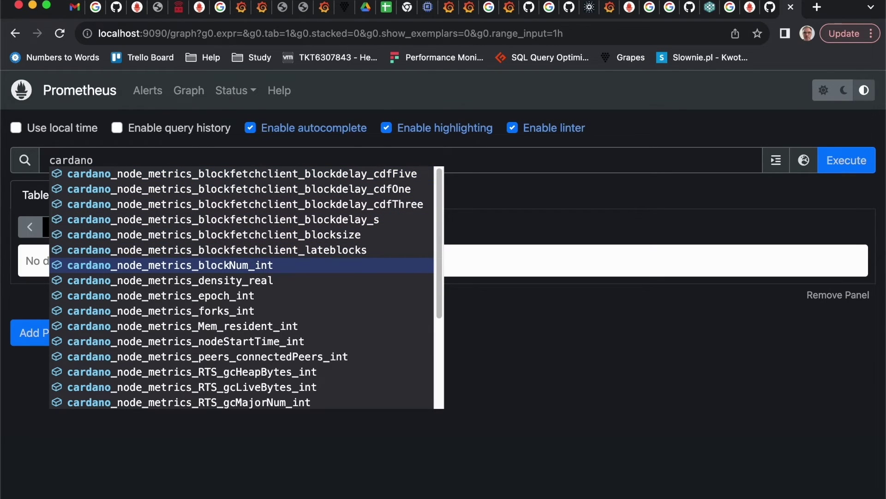
key(Down)
key(Down)
key(Down)
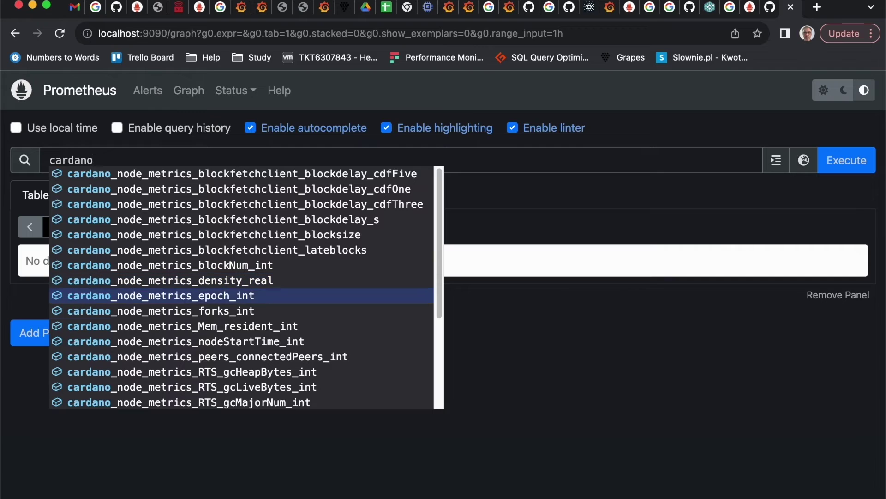
key(Up)
key(Up)
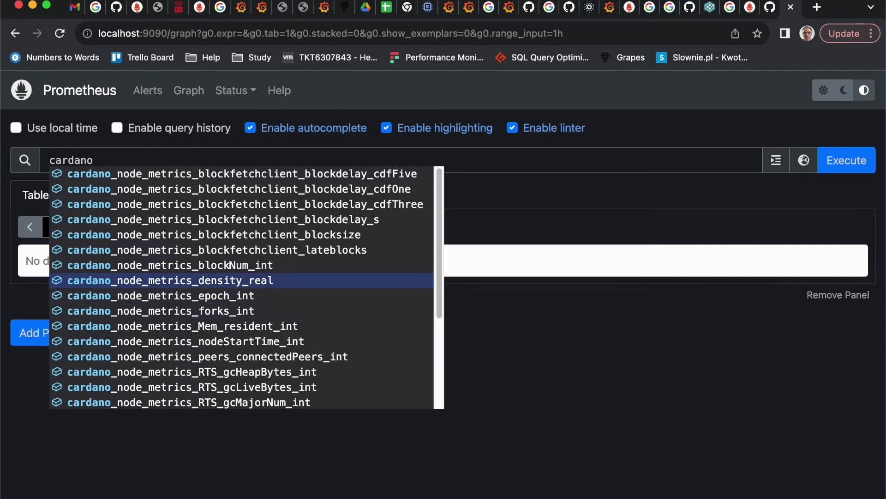
key(Down)
key(Up)
key(Up)
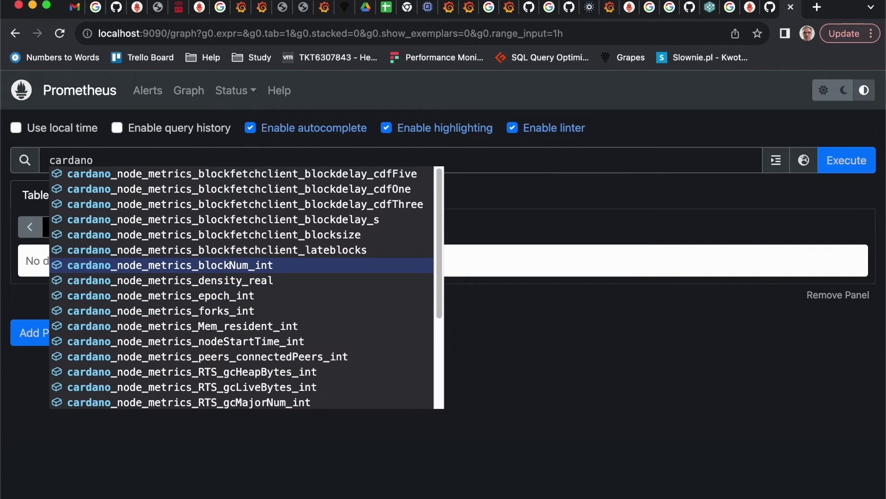
key(Return)
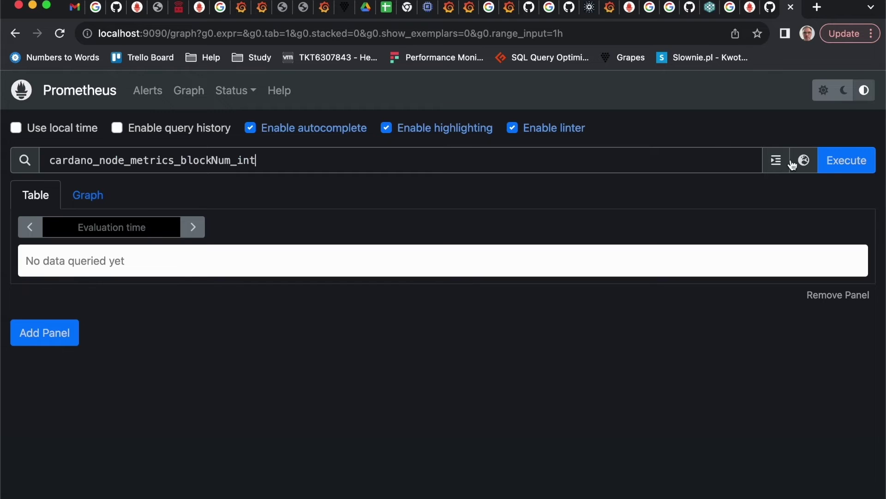
click(838, 163)
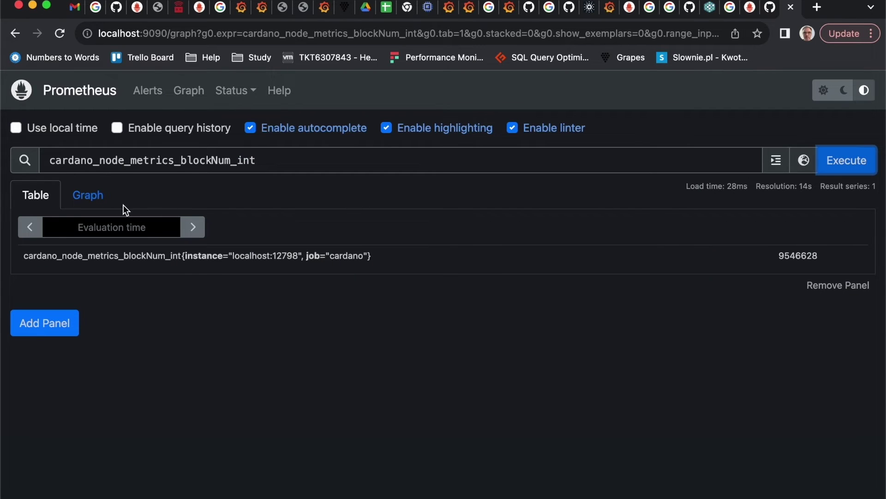
View the block number as a graph and table, then replace the query with 'node_'.
click(91, 199)
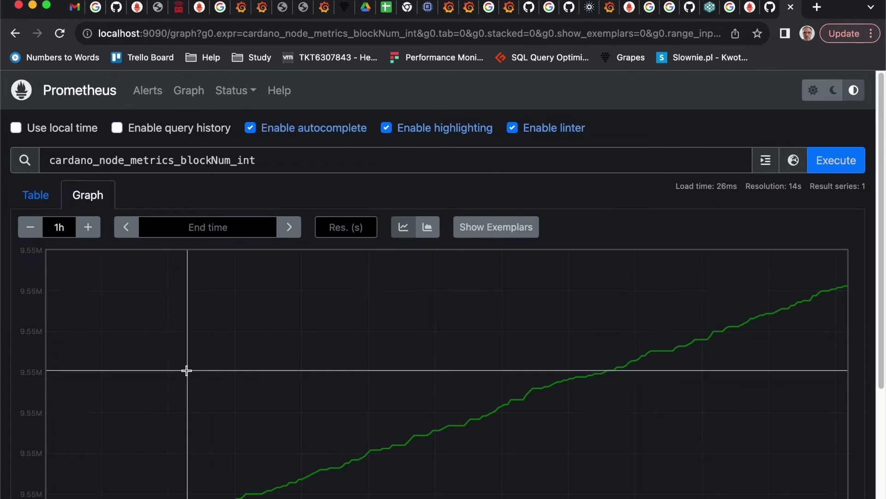
scroll(186, 369, down, 3)
scroll(474, 330, up, 3)
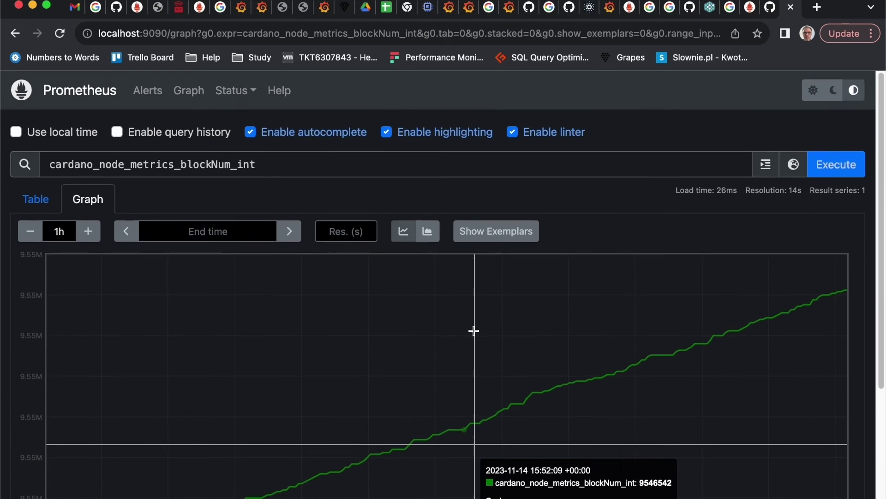
click(36, 199)
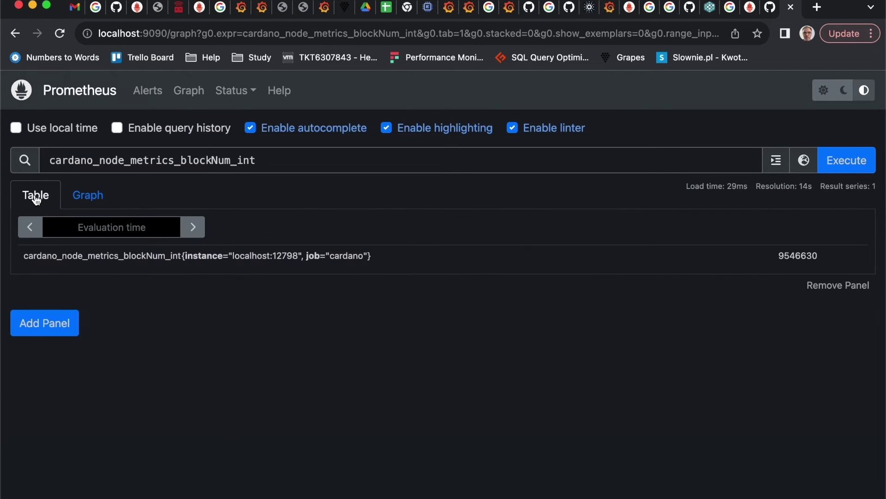
drag(282, 161, 2, 160)
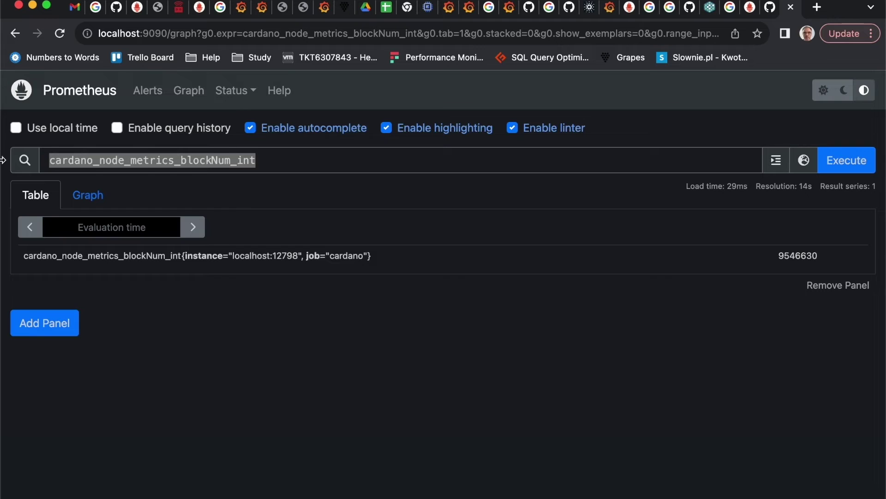
key(BackSpace)
text(node)
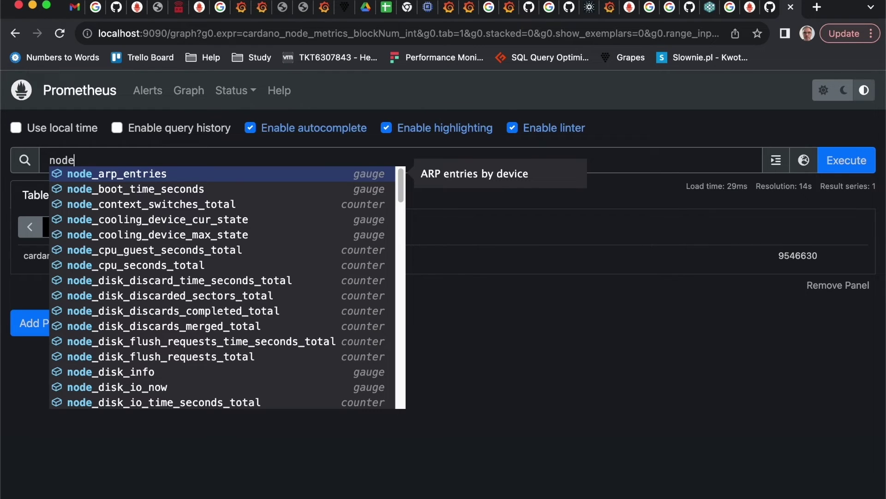
text(_)
Execute node_filesystem_free_bytes and graph its six filesystem series over the last hour.
text(free)
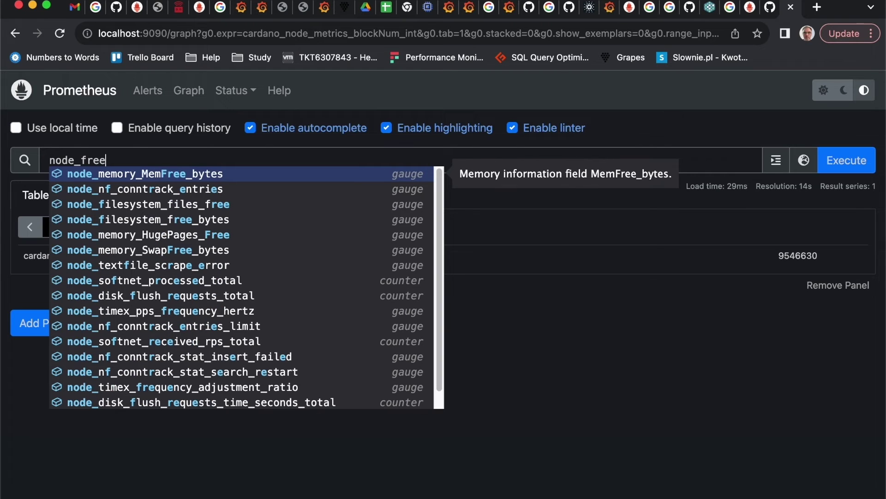
key(Down)
key(Down)
key(Down)
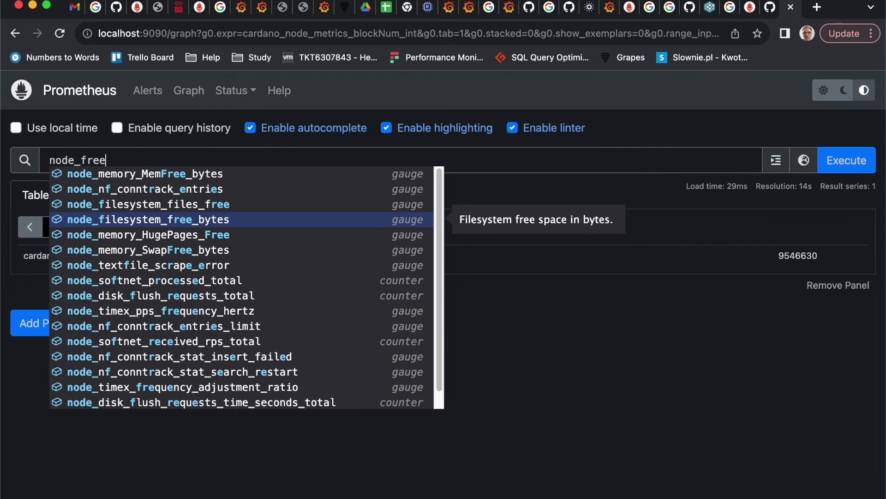
key(Return)
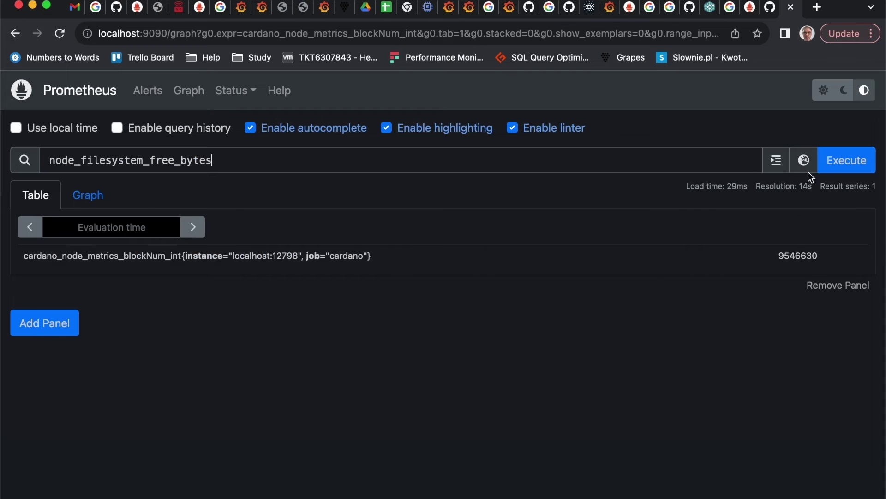
click(840, 165)
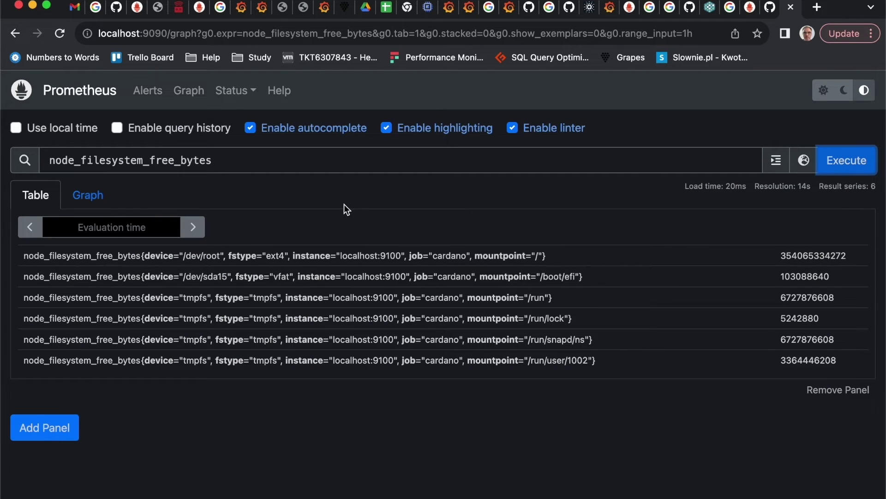
drag(232, 161, 18, 152)
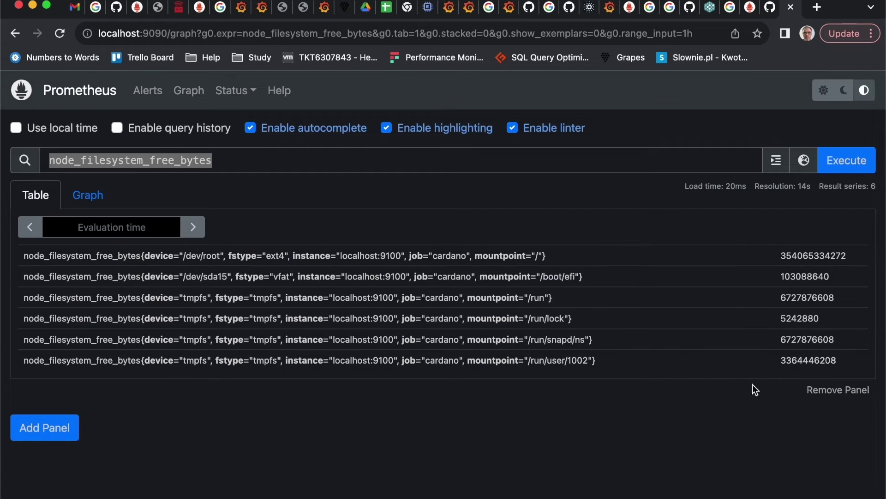
click(88, 195)
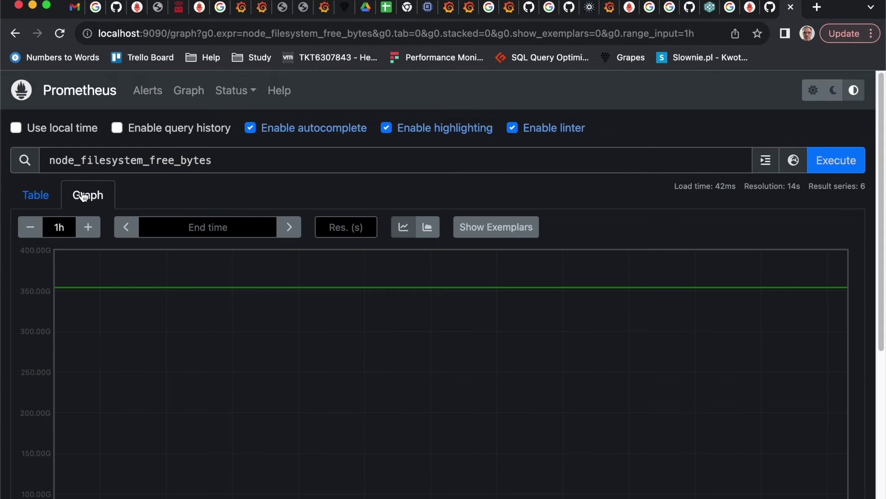
scroll(243, 372, down, 5)
scroll(218, 327, up, 5)
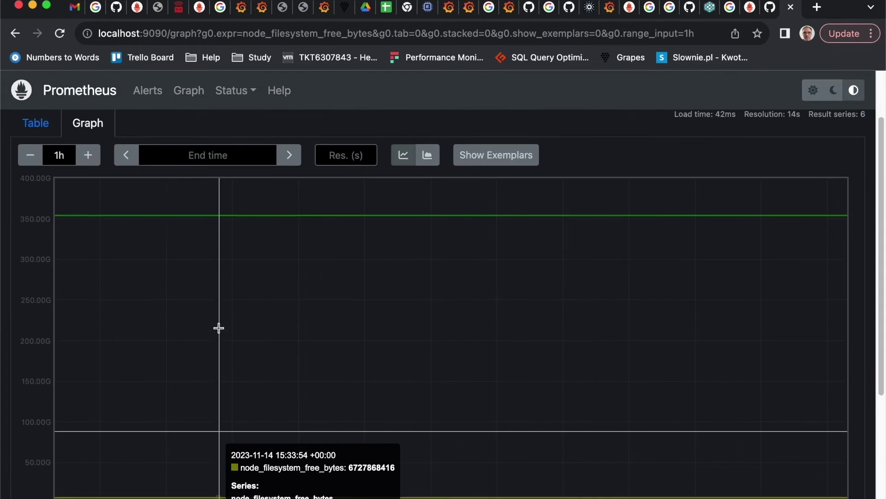
scroll(219, 328, up, 2)
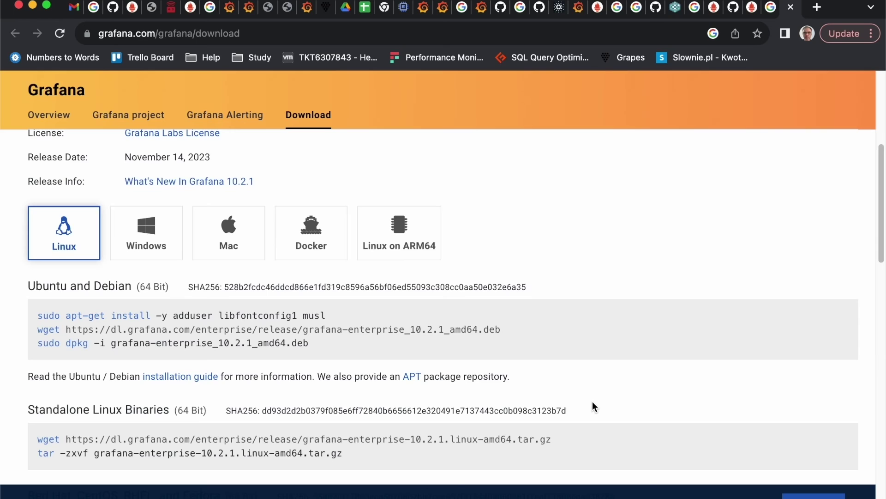
Scroll to the Standalone Linux Binaries wget and tar commands for Grafana 10.2.1.
scroll(592, 402, down, 2)
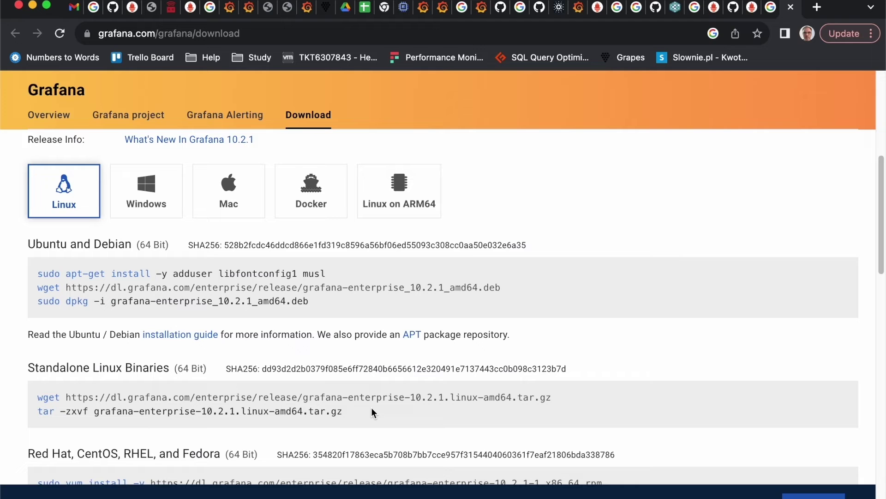
Check the ⌘3 ssh tab's port-9090 forwarding log, then bring Chrome back to the front.
key(super+Tab)
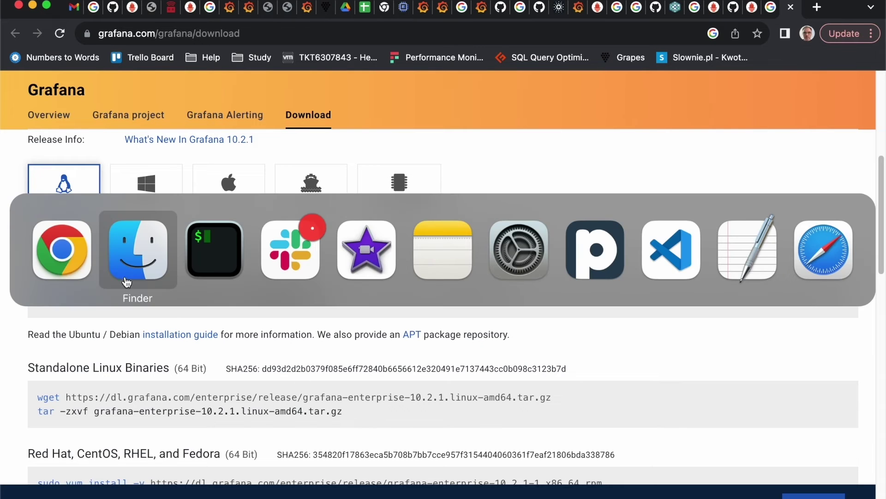
key(super+Tab)
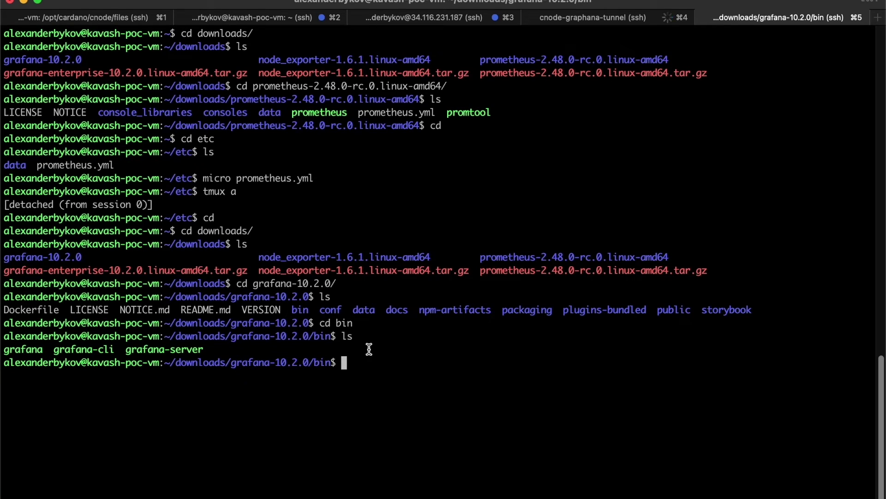
key(super+Tab)
click(139, 260)
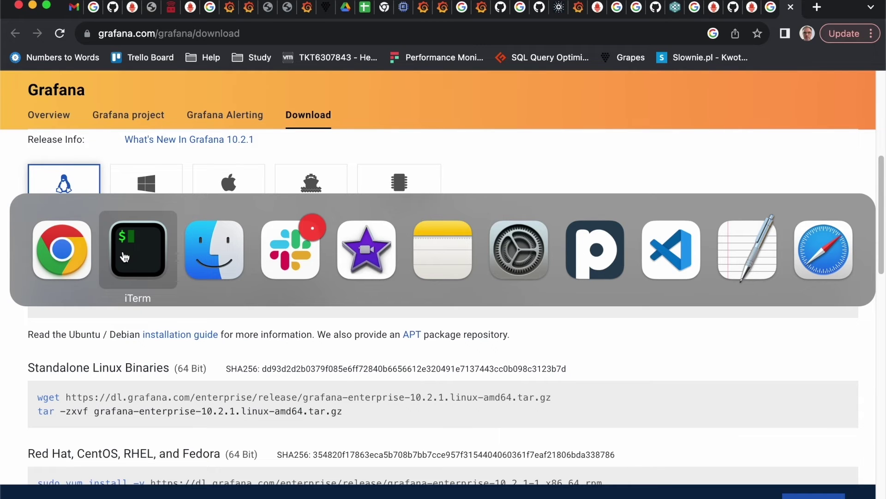
click(127, 256)
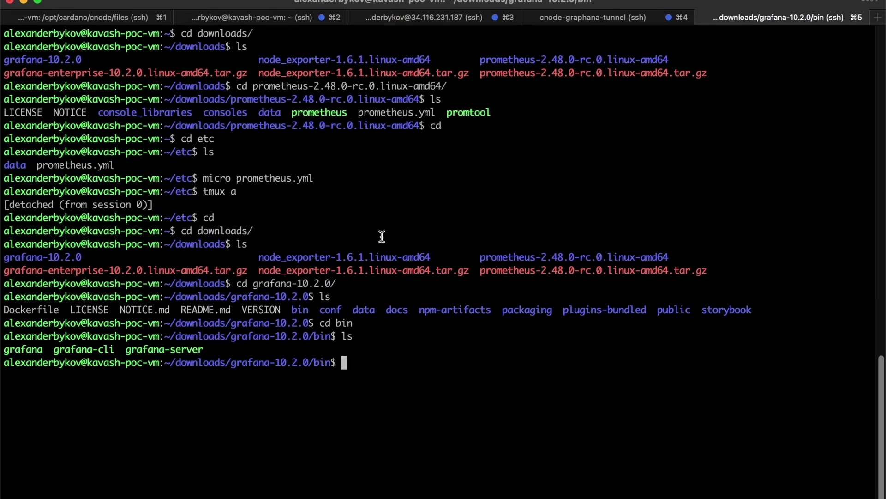
click(432, 21)
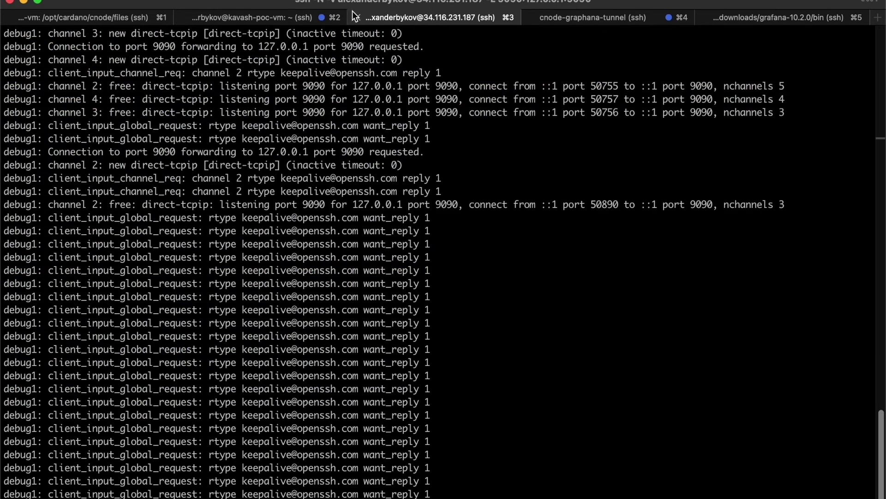
key(super+Tab)
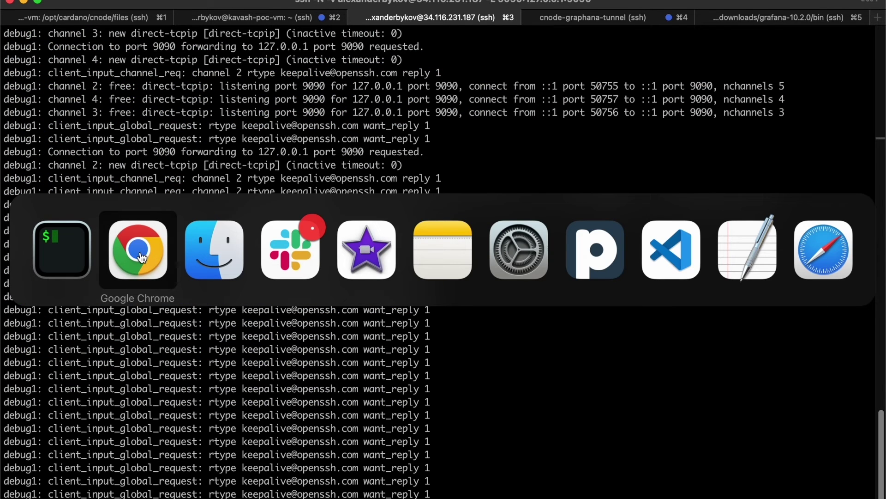
click(144, 257)
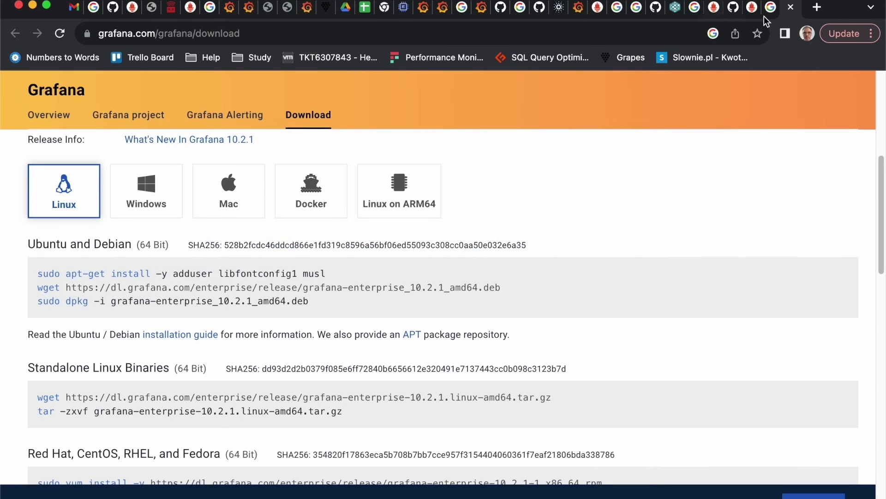
Load Grafana at localhost:3000 in a new tab and log in.
click(817, 7)
click(124, 37)
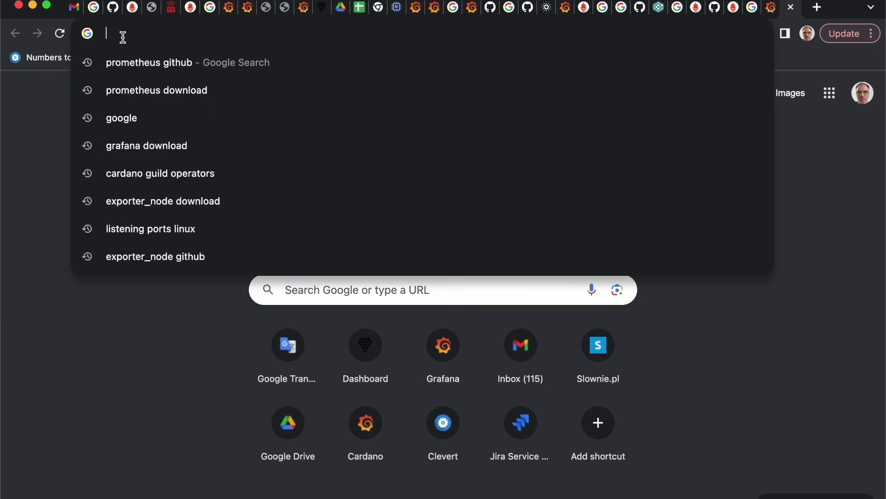
text(localhost:3000)
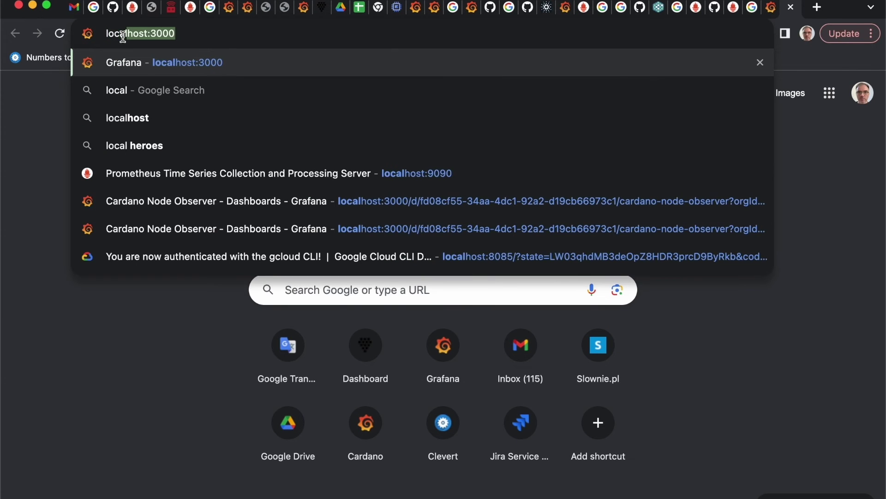
key(Return)
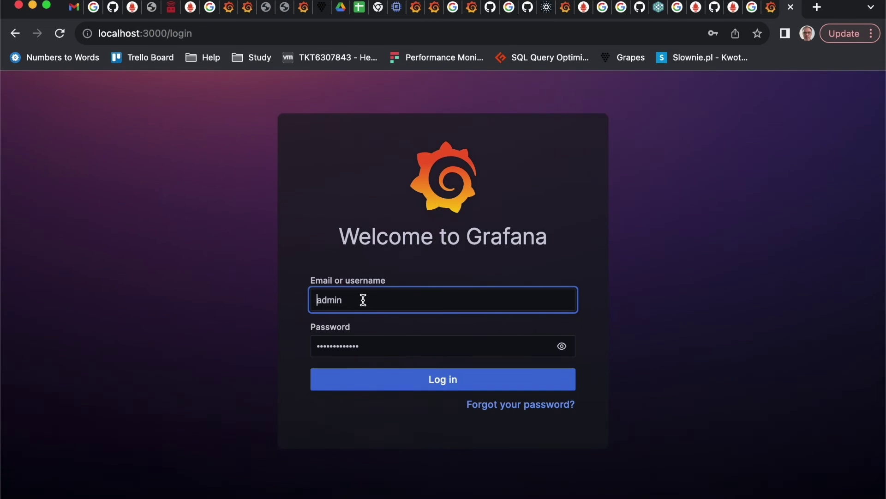
click(383, 381)
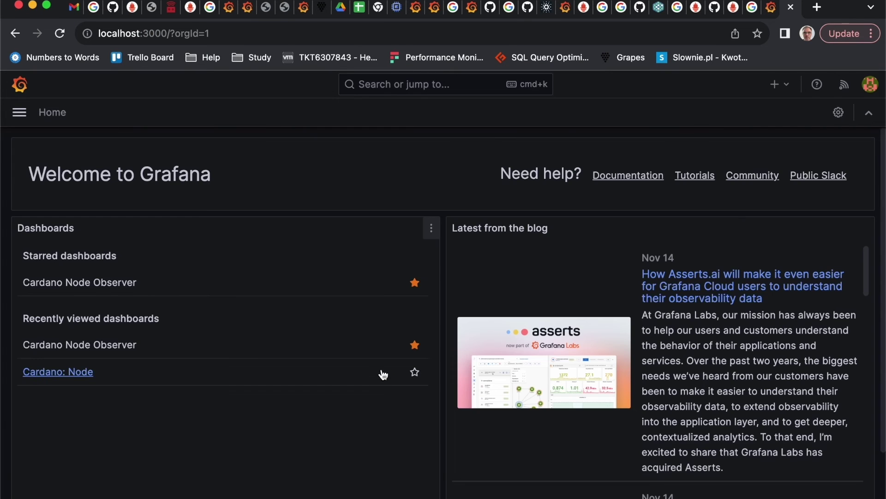
click(22, 118)
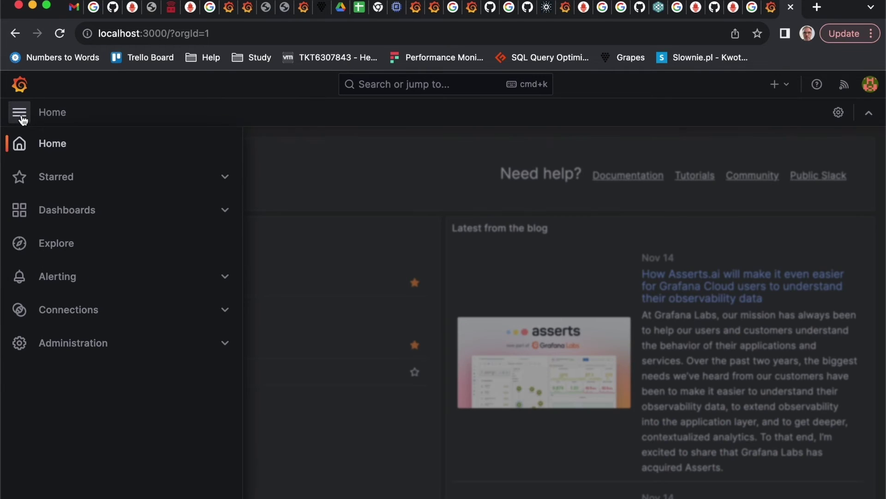
click(83, 310)
click(78, 230)
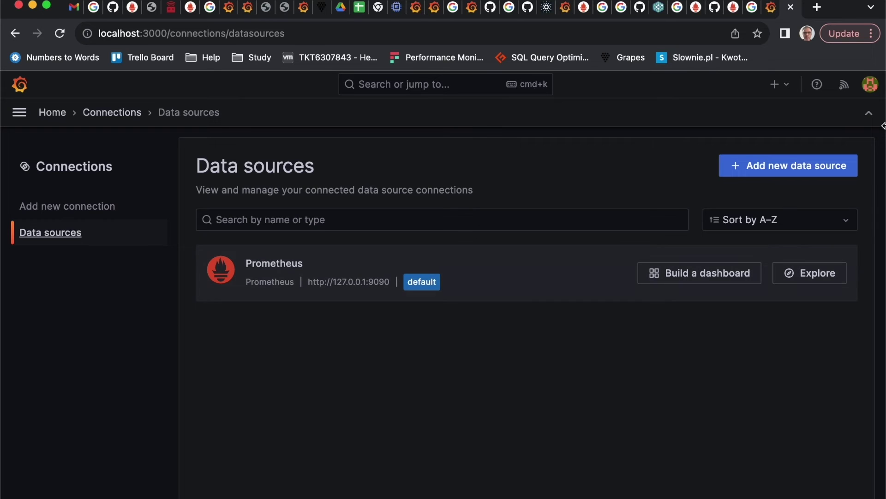
click(533, 279)
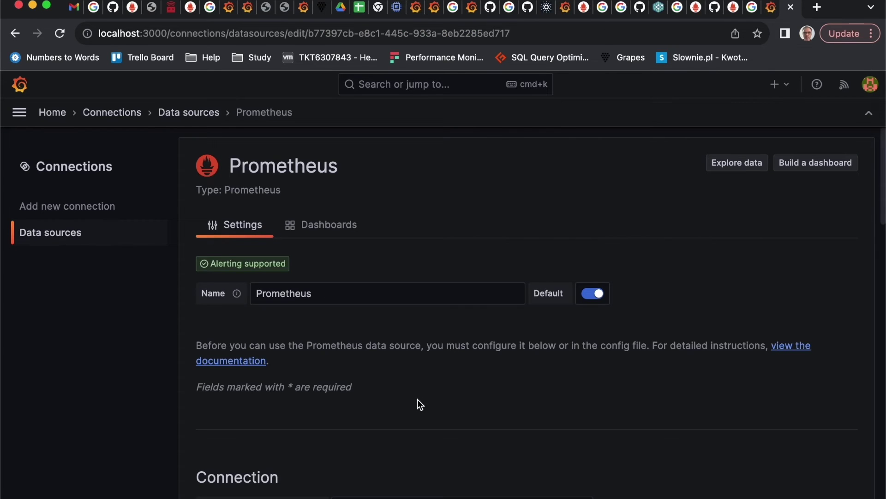
scroll(417, 399, down, 1)
scroll(417, 400, down, 1)
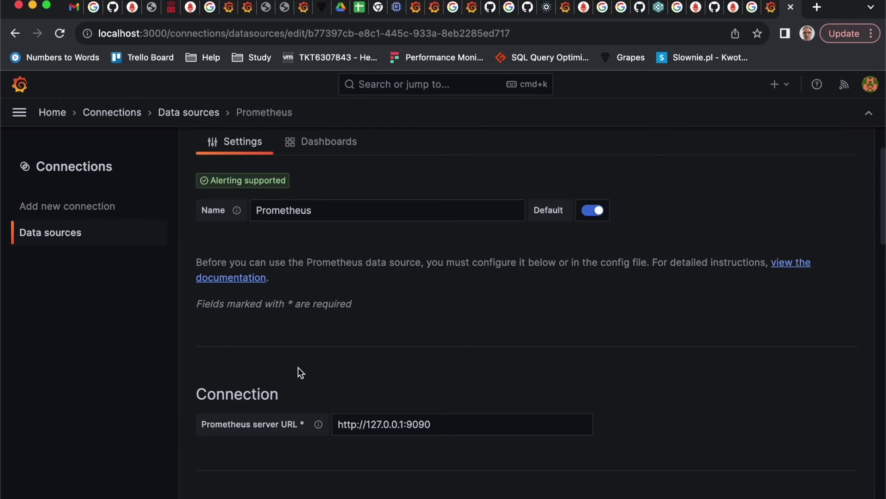
scroll(300, 372, down, 2)
drag(437, 353, 328, 352)
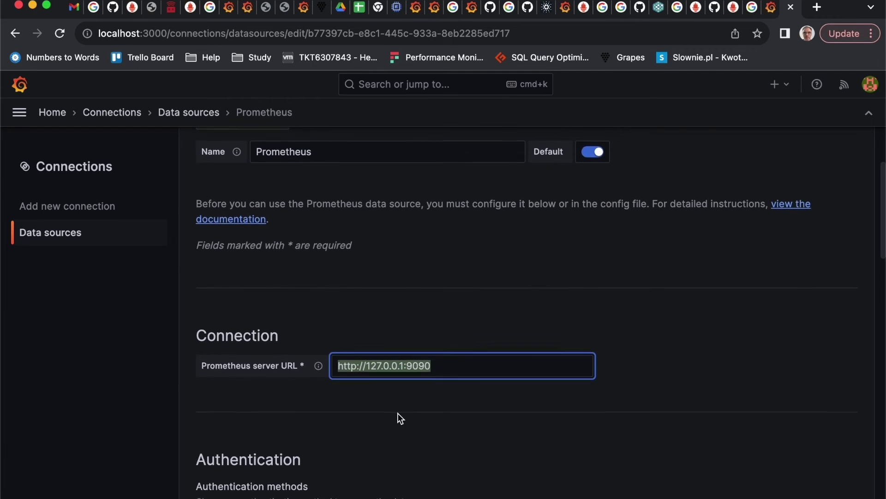
Review the remaining data source settings, then go to the Dashboards list.
scroll(397, 413, down, 5)
scroll(397, 411, down, 7)
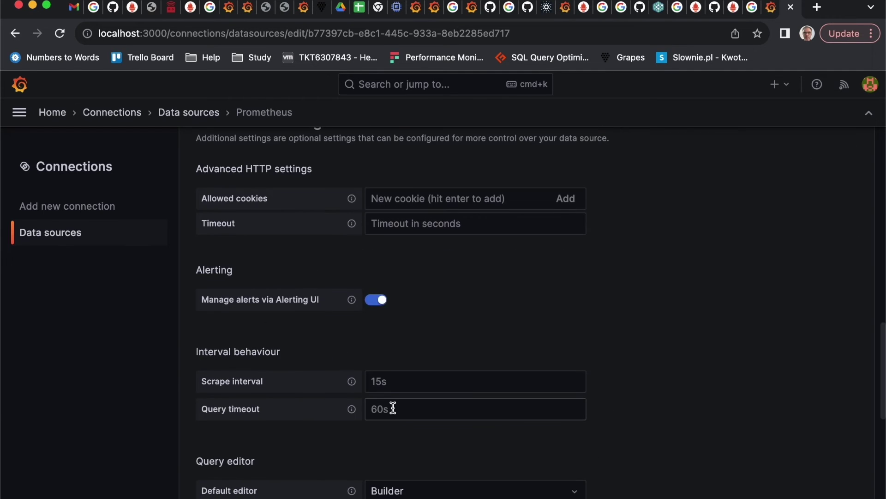
scroll(396, 411, down, 8)
scroll(394, 410, up, 8)
scroll(392, 407, up, 10)
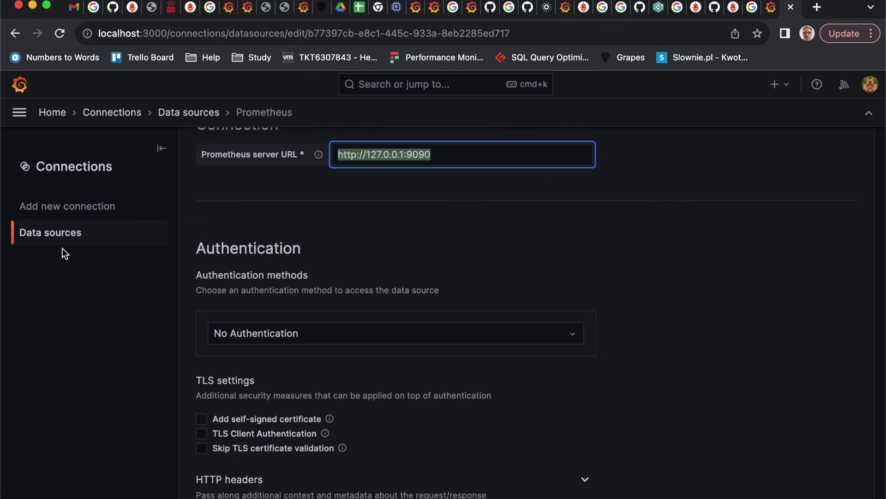
click(19, 112)
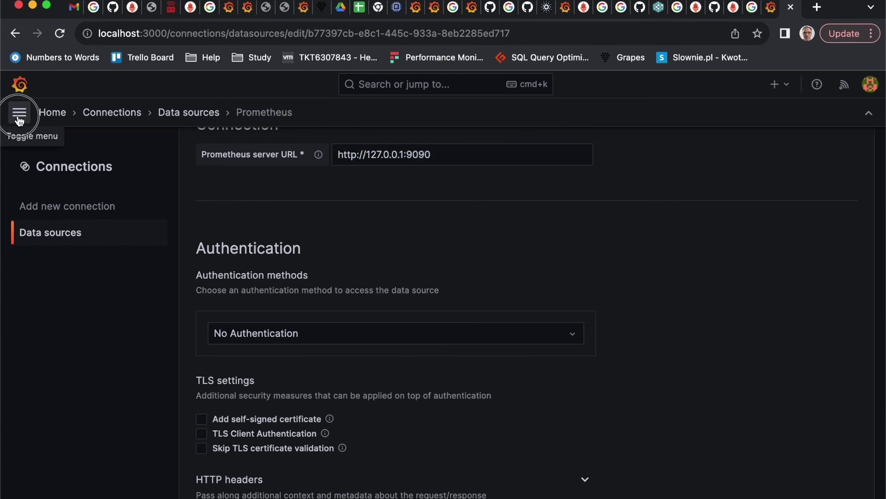
click(66, 208)
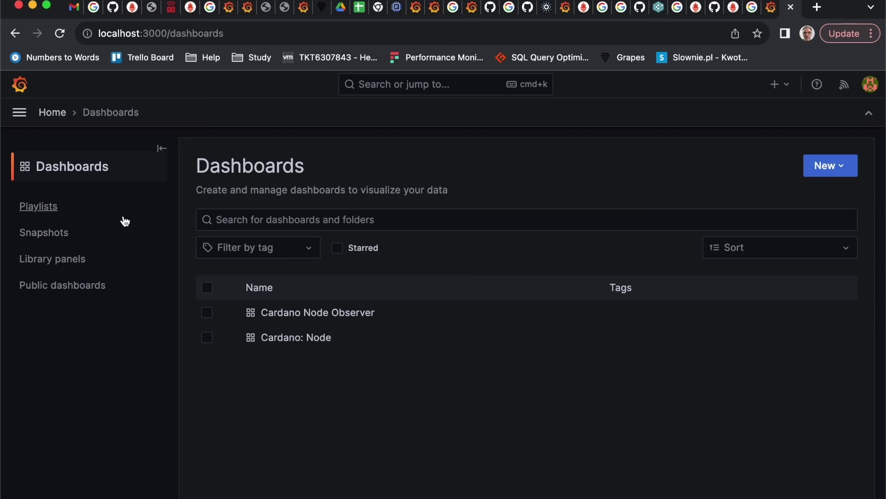
Open Cardano Node Observer and review its epoch 448, peers, slot and disk panels.
click(322, 313)
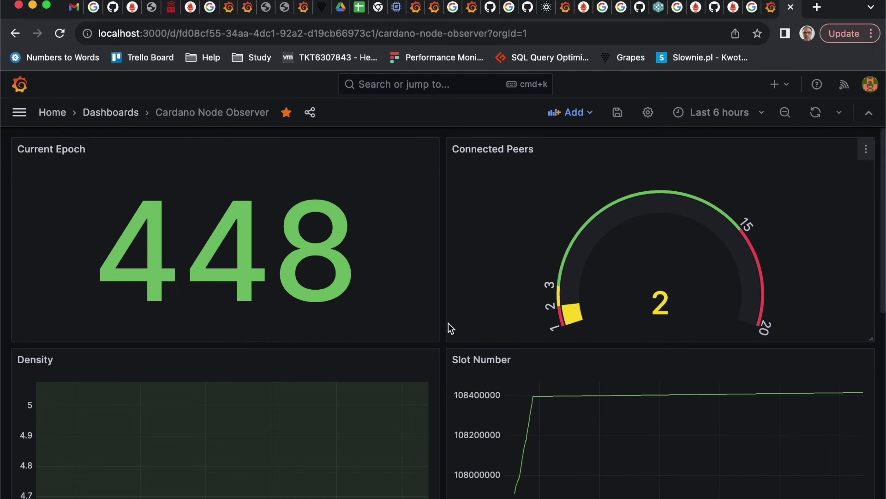
scroll(469, 383, down, 7)
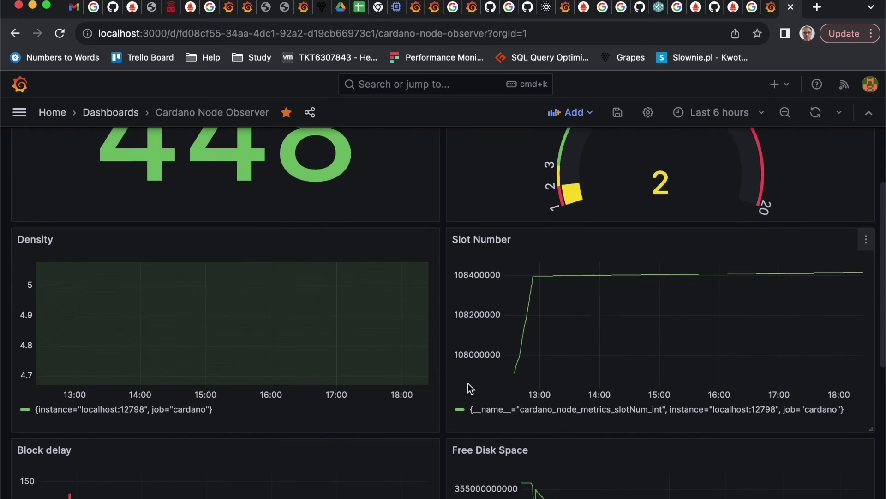
scroll(469, 383, up, 2)
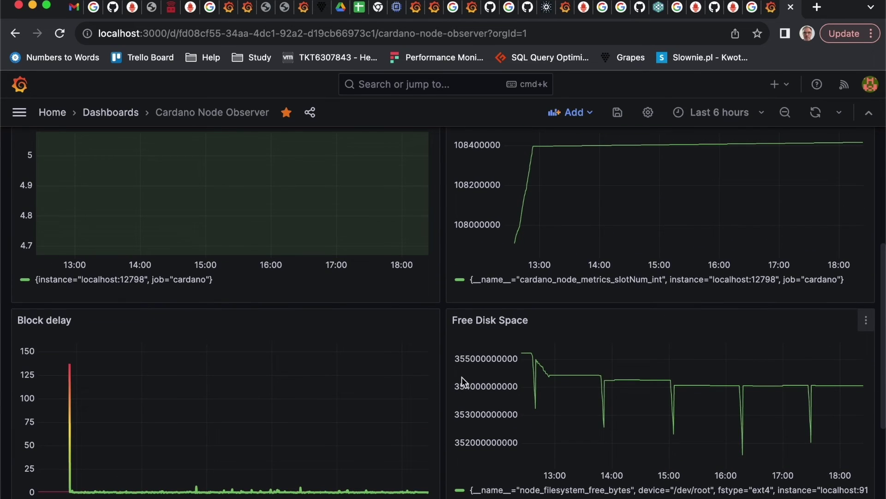
scroll(463, 378, up, 5)
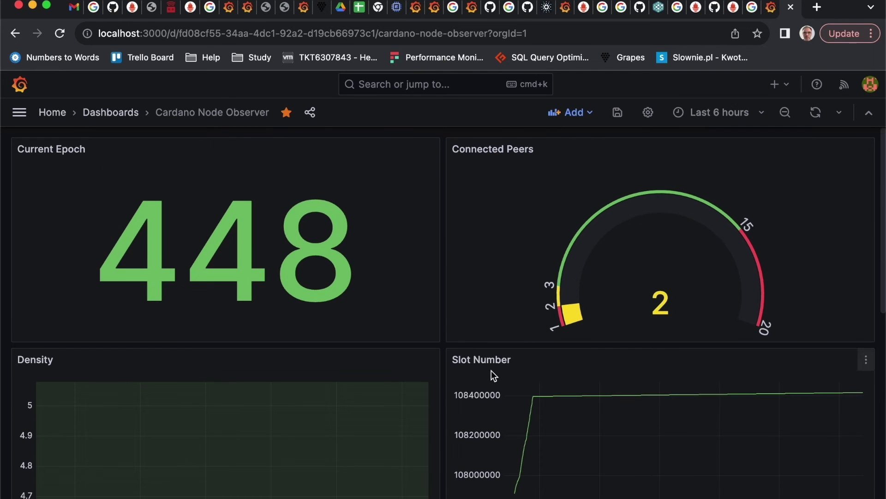
click(758, 116)
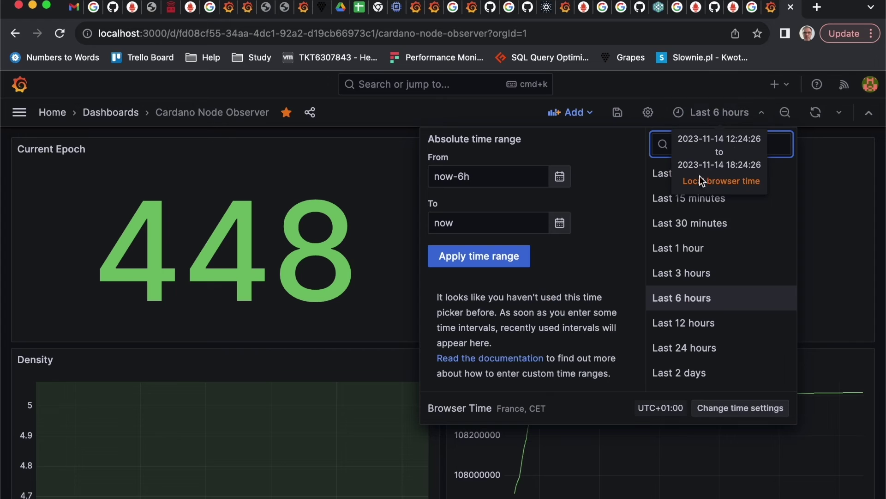
Switch the dashboard to Last 30 minutes and review the block-delay spike to 2.08.
click(697, 223)
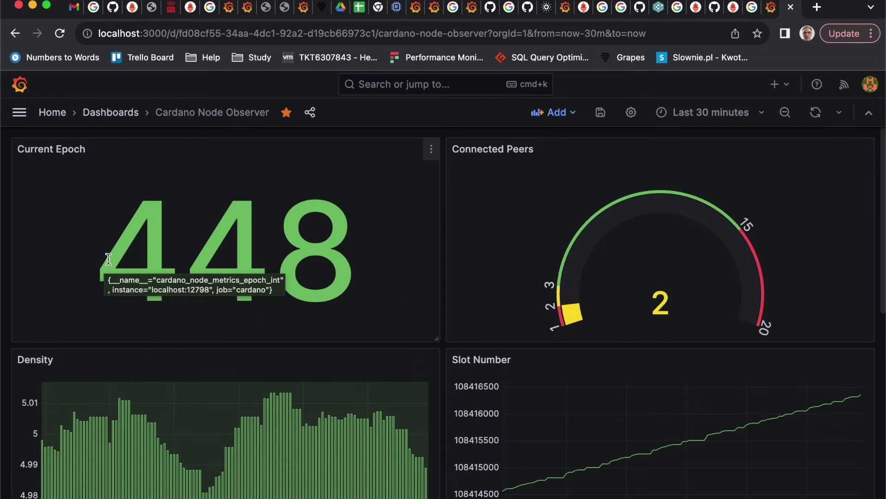
scroll(443, 364, down, 3)
scroll(442, 359, up, 2)
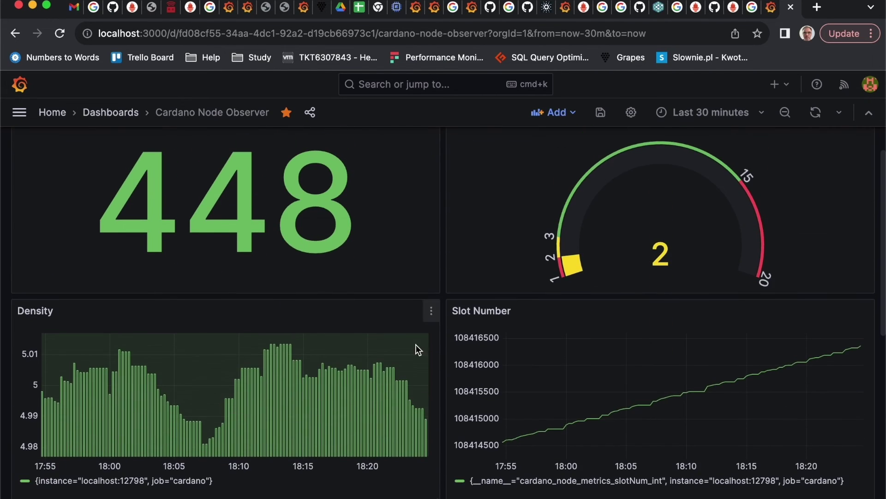
scroll(314, 240, up, 1)
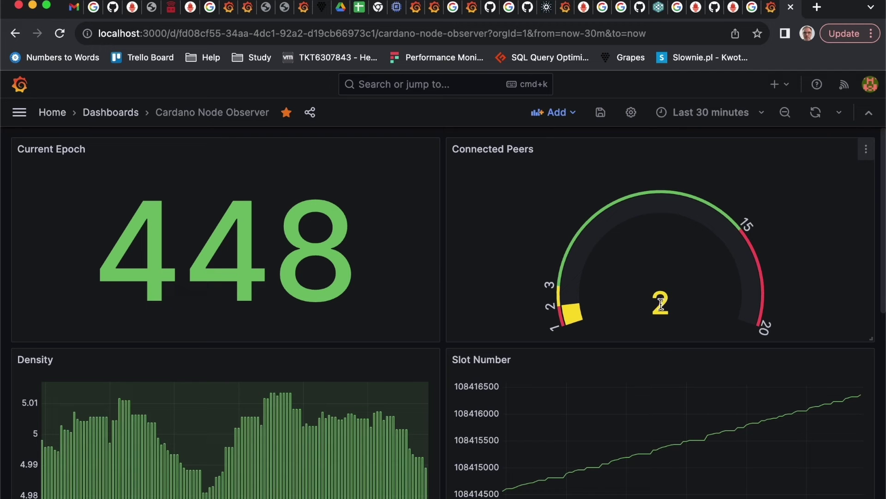
scroll(418, 331, down, 3)
scroll(81, 276, up, 1)
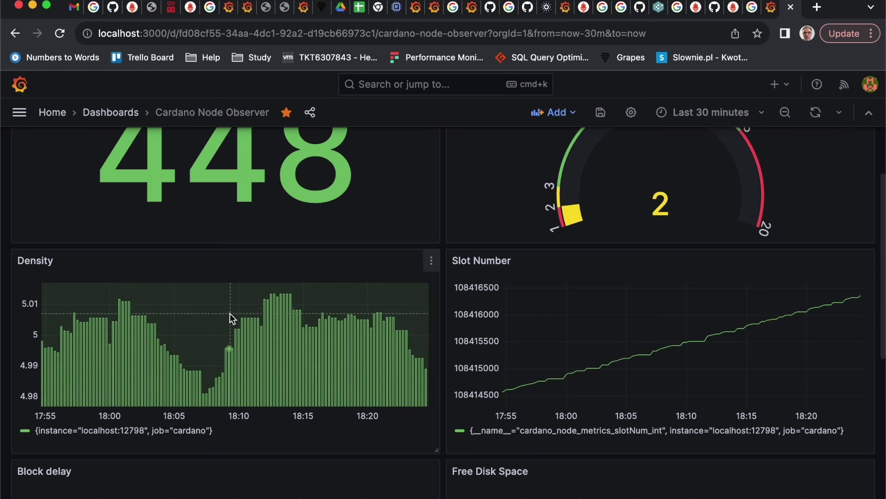
mouse_move(196, 358)
scroll(210, 351, up, 1)
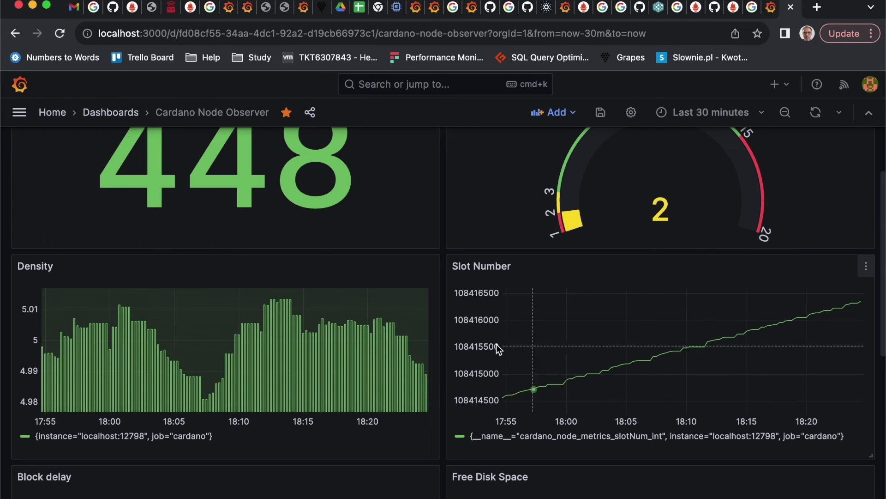
scroll(526, 352, down, 3)
scroll(526, 353, down, 5)
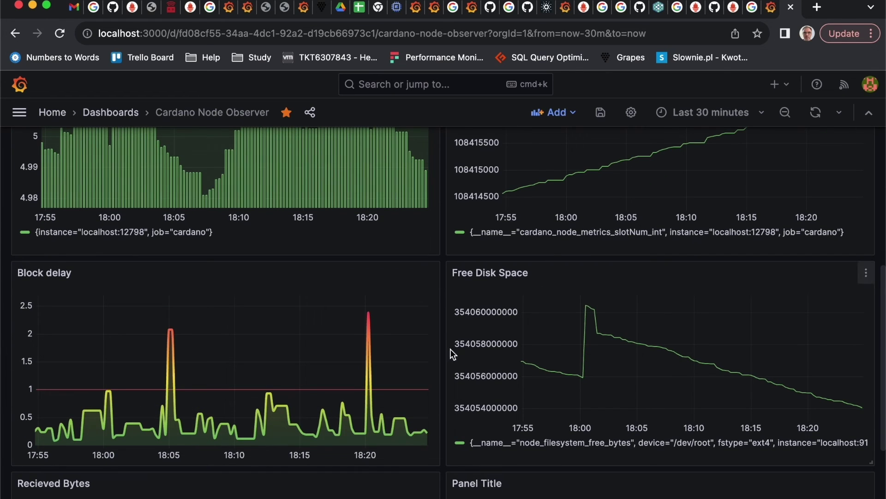
mouse_move(439, 284)
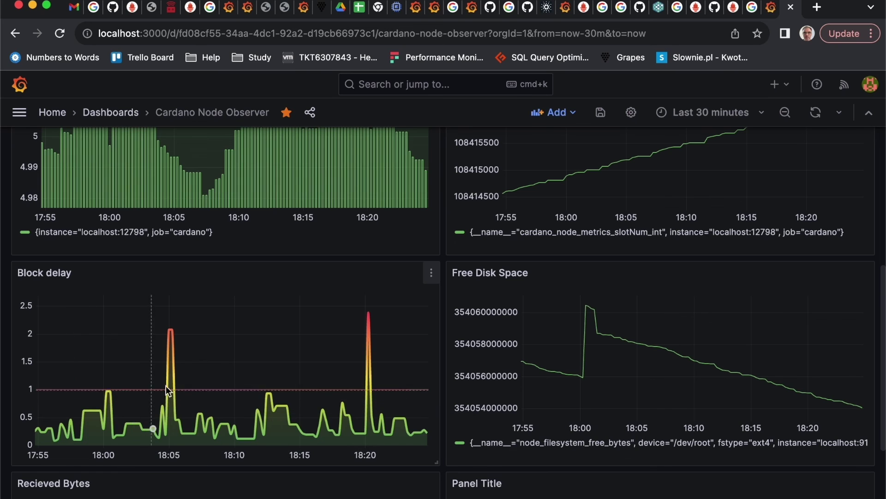
mouse_move(176, 404)
scroll(290, 376, down, 5)
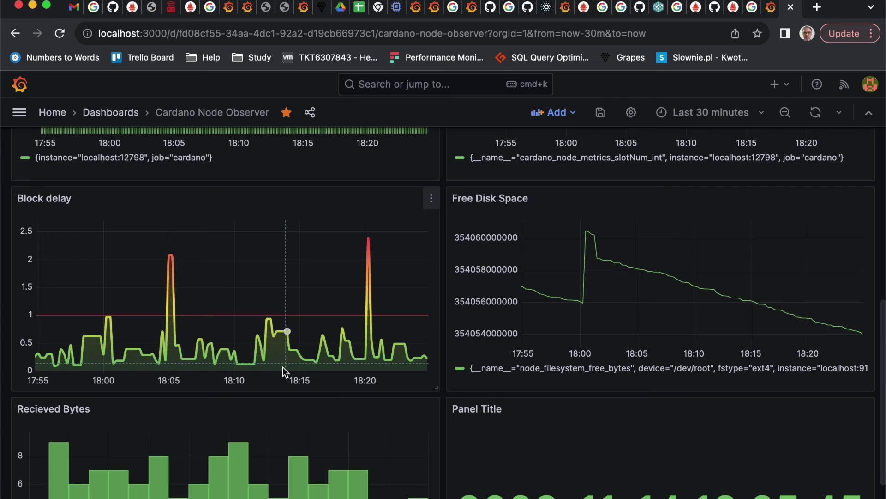
scroll(281, 370, up, 15)
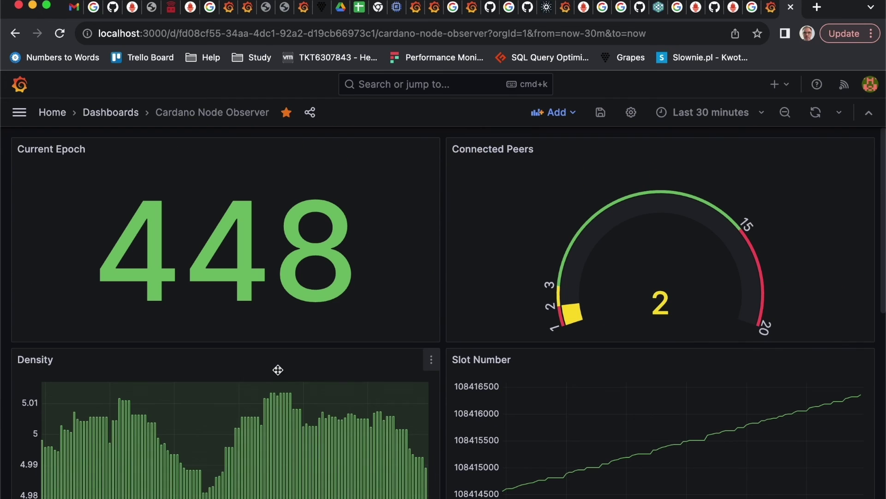
Add a new visualization panel and browse the available Prometheus metrics.
click(575, 115)
click(558, 141)
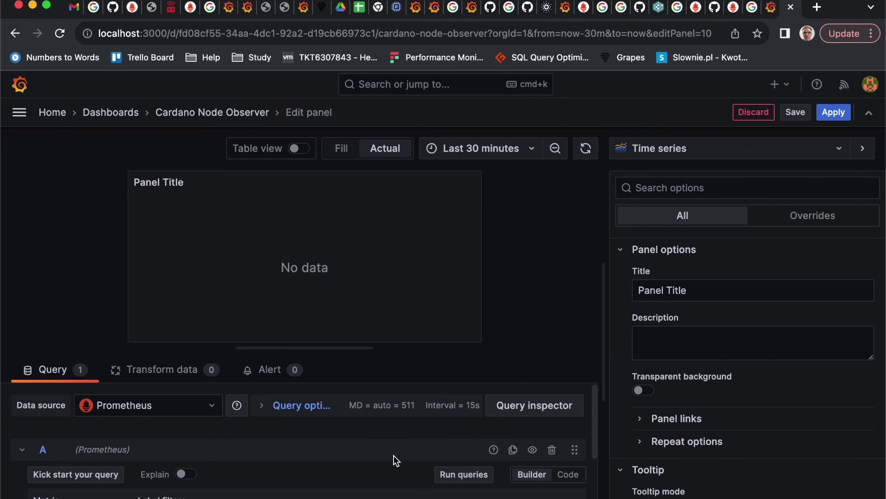
scroll(307, 442, down, 3)
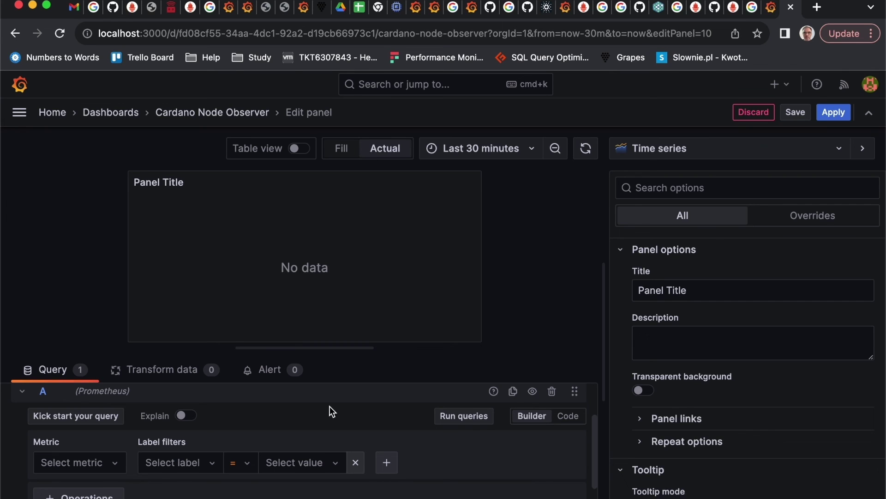
click(109, 462)
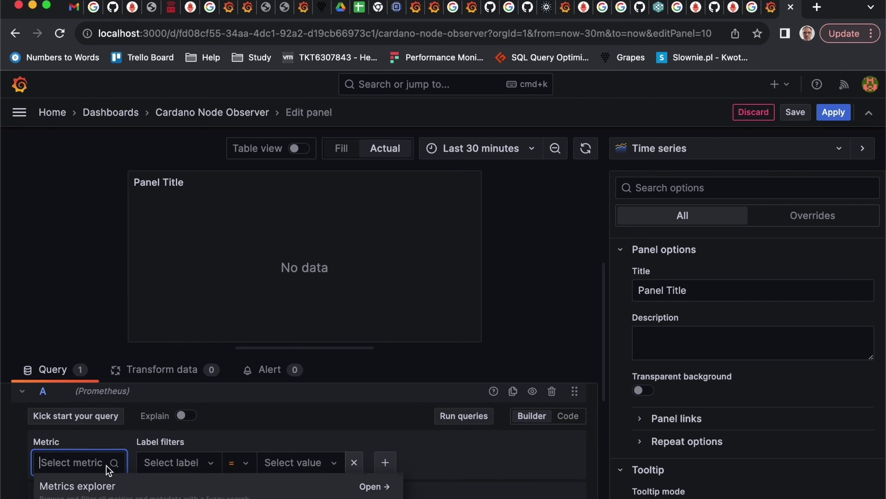
scroll(156, 482, down, 5)
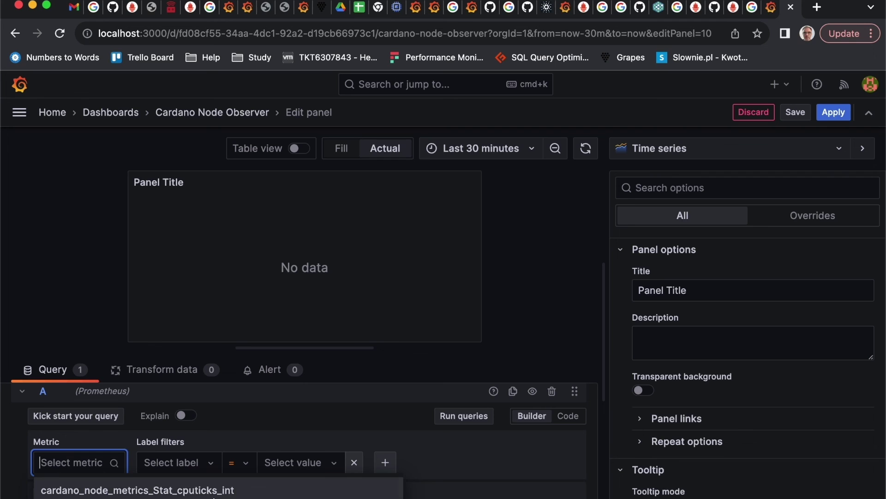
scroll(231, 494, up, 3)
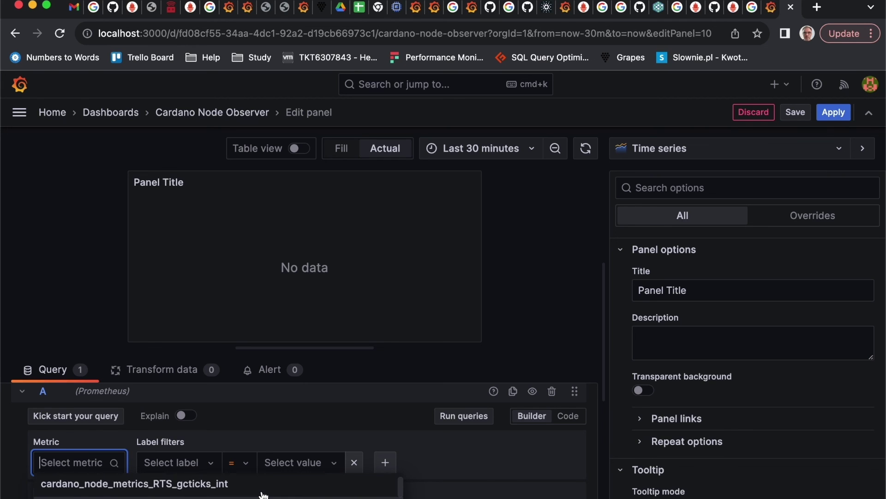
scroll(263, 495, up, 2)
scroll(261, 495, up, 1)
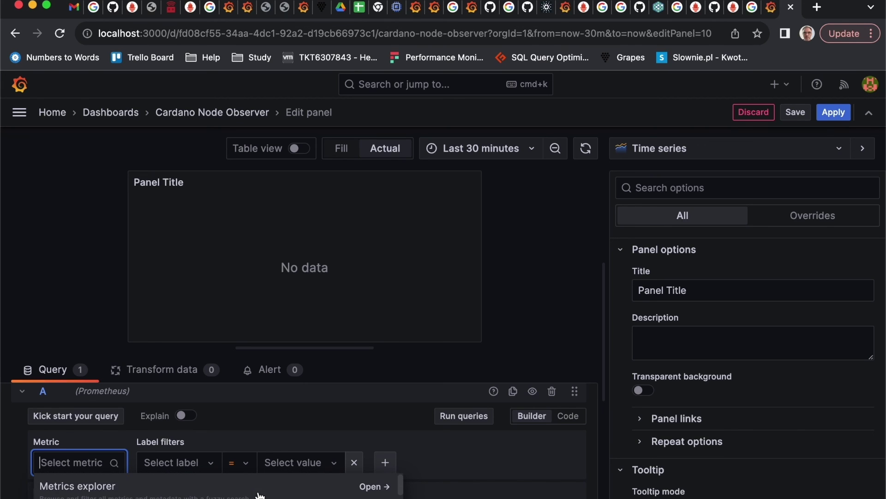
scroll(259, 495, down, 3)
scroll(258, 495, down, 5)
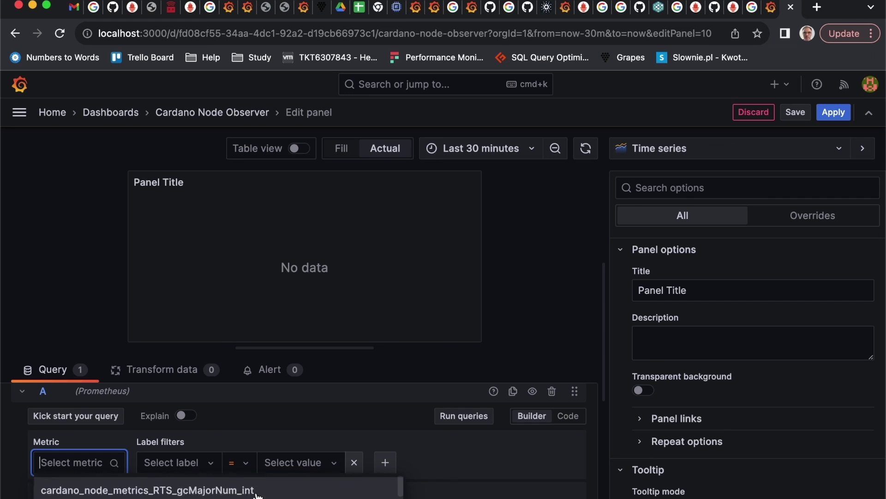
scroll(256, 495, down, 2)
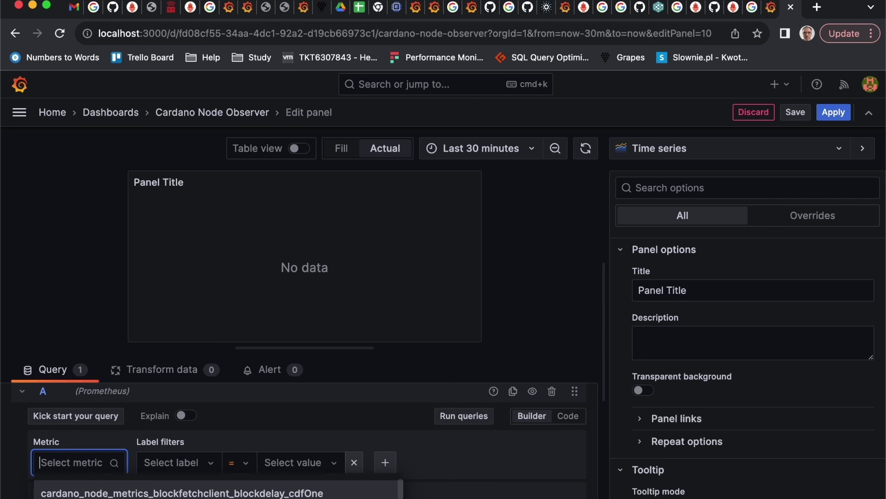
scroll(256, 489, down, 3)
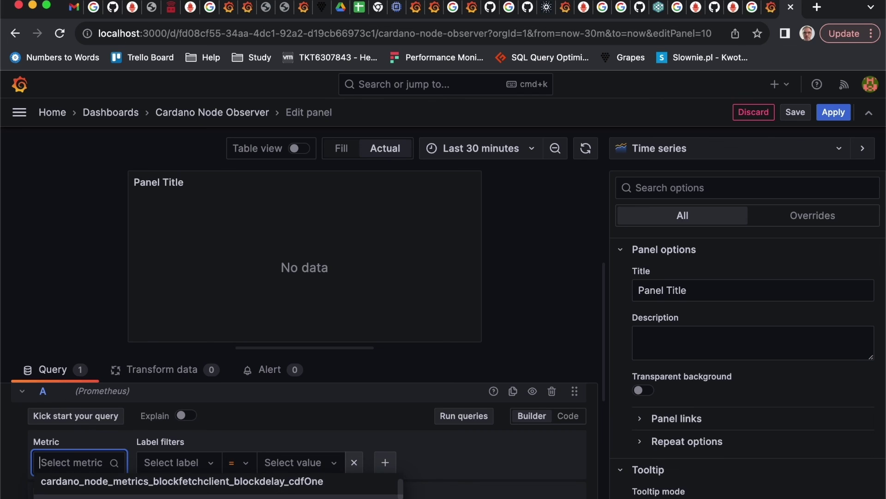
scroll(257, 490, down, 3)
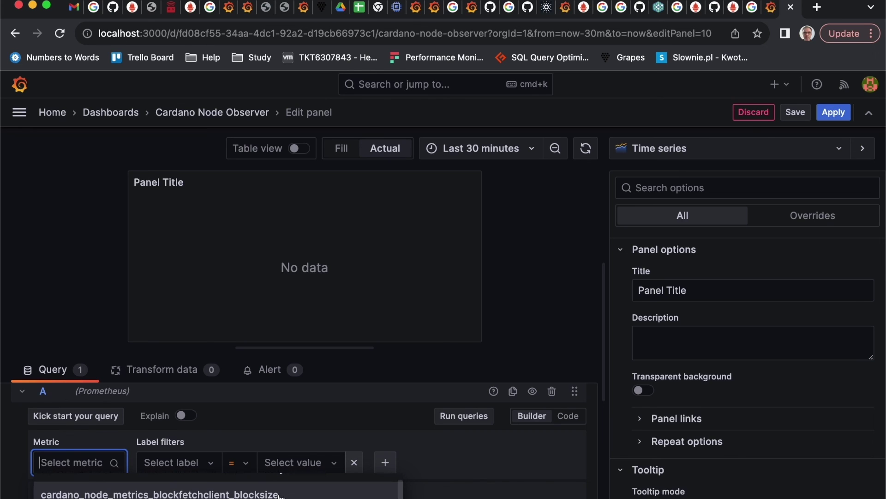
Chart cardano_node_metrics_blockfetchclient_blocksize over 30 minutes, briefly checking it in table view.
click(279, 495)
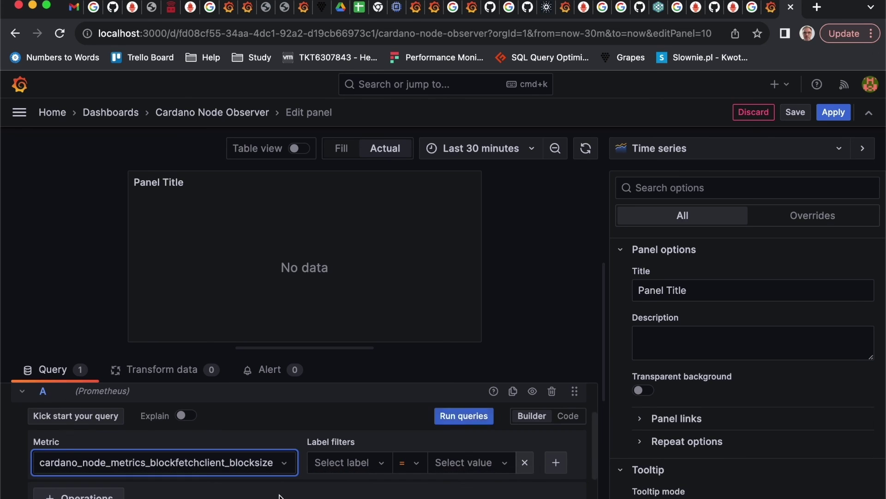
click(468, 418)
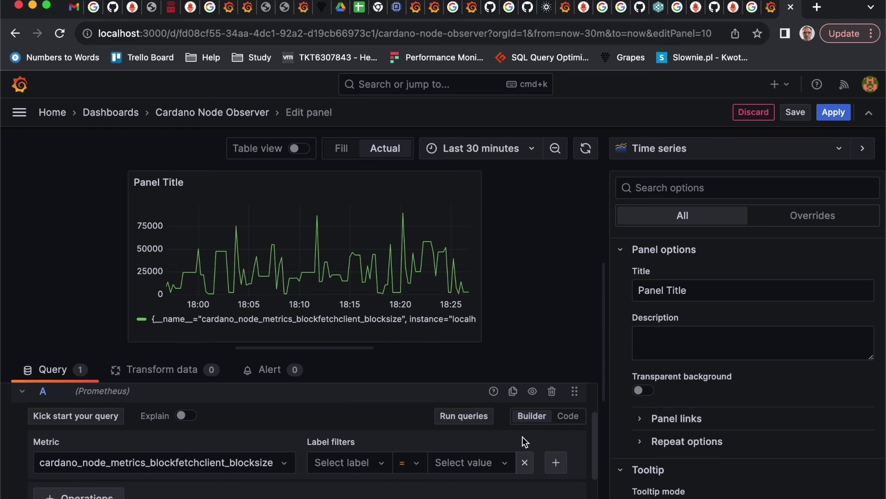
click(299, 154)
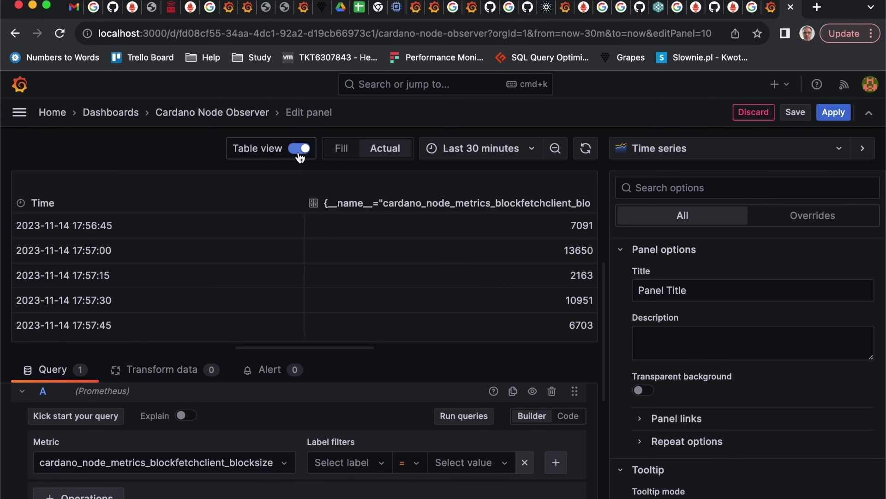
click(299, 149)
After briefly trying Bar chart, apply the suggested filled-area time series style to the panel.
click(688, 150)
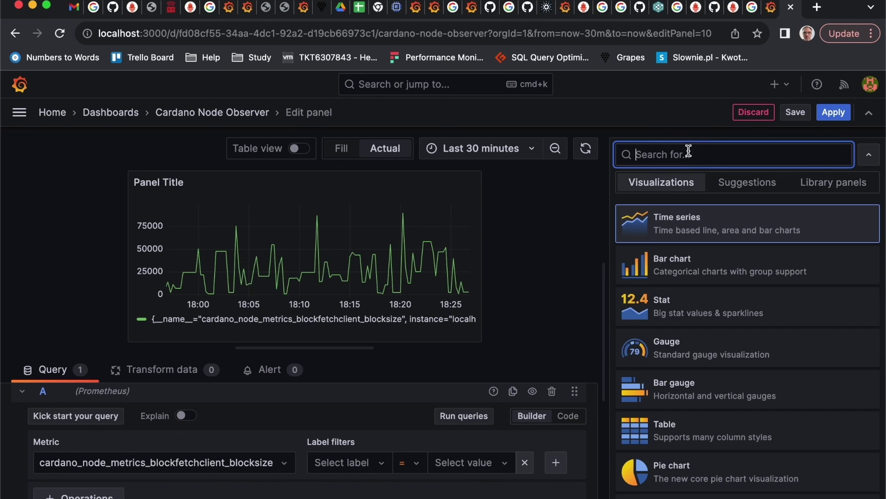
click(690, 264)
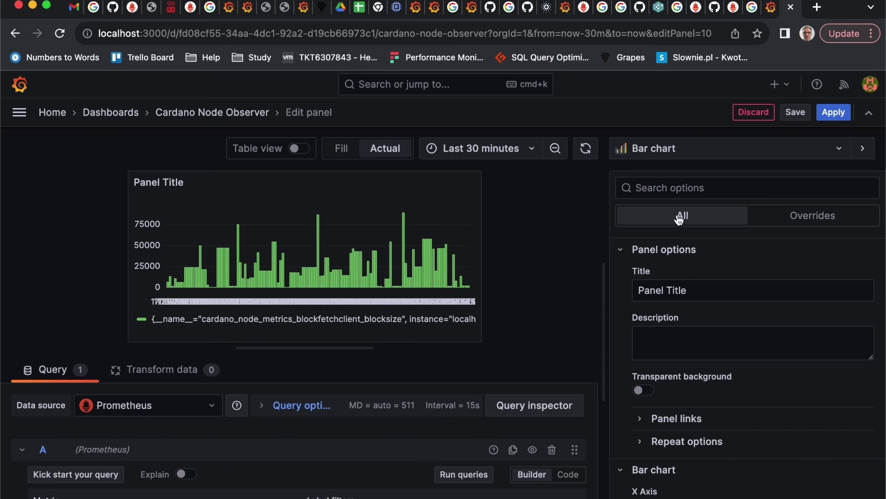
click(620, 156)
click(674, 205)
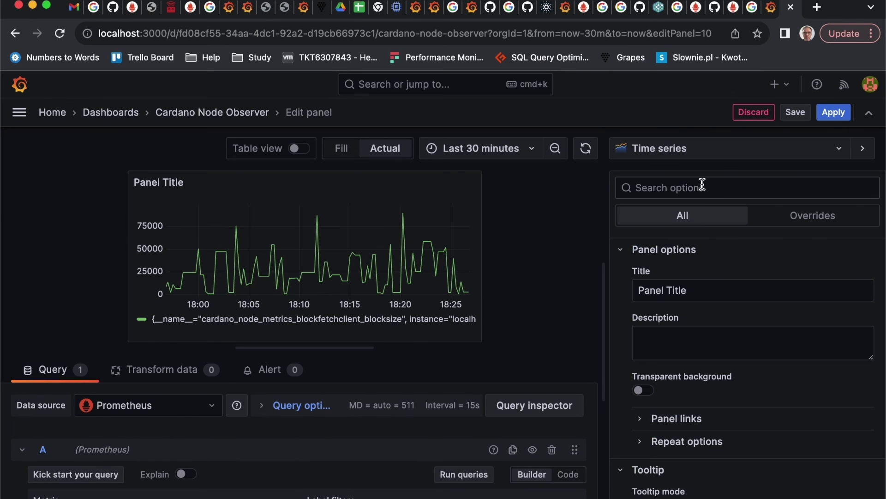
click(671, 152)
click(747, 182)
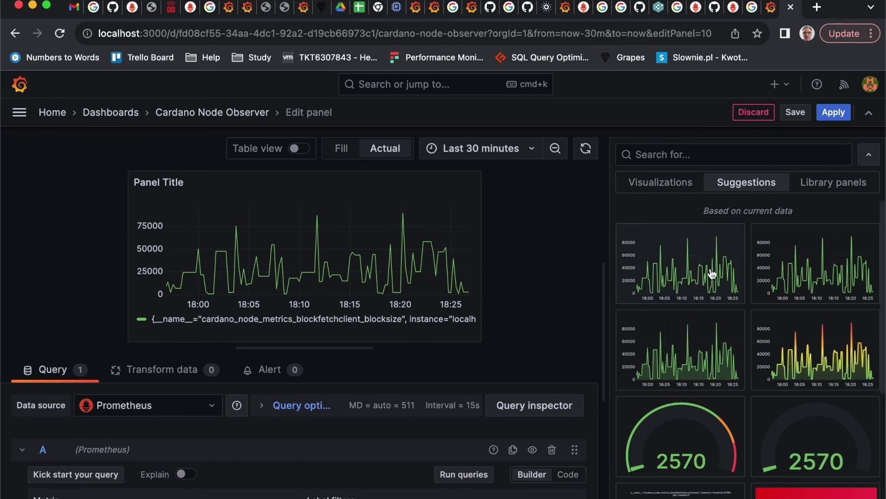
click(688, 366)
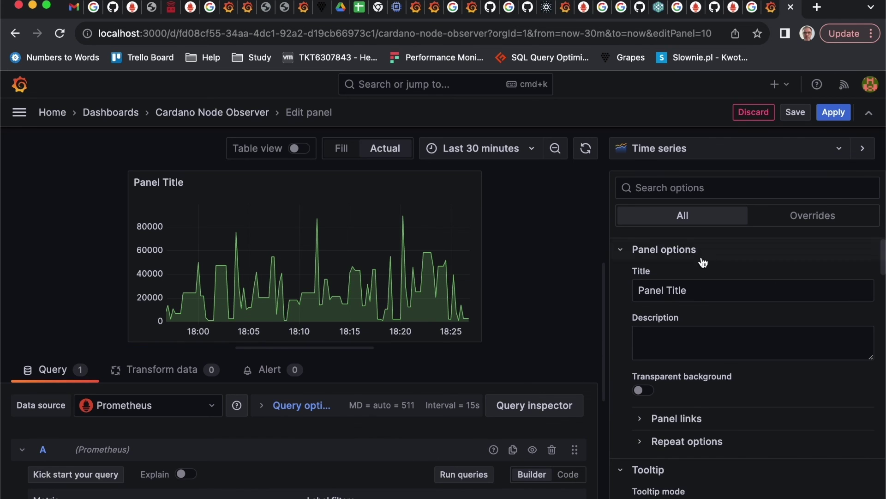
click(697, 289)
Replace the default panel title with 'Block size' and apply the edits.
drag(696, 290, 633, 289)
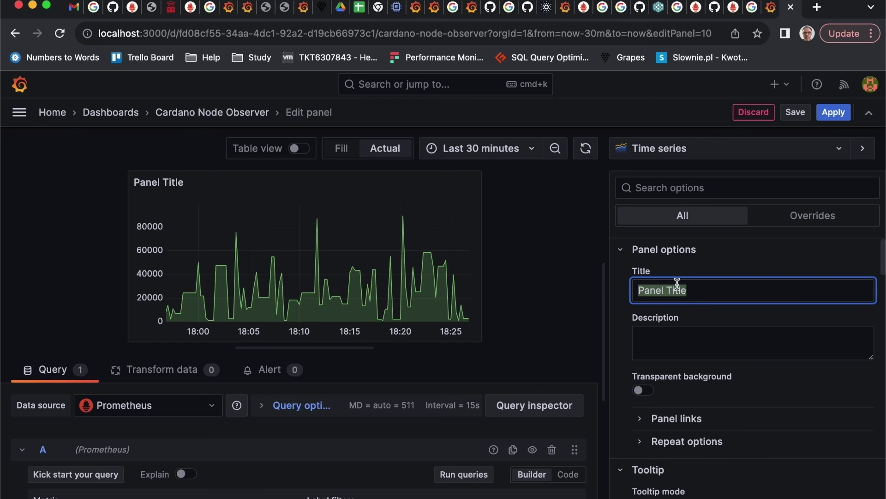
key(BackSpace)
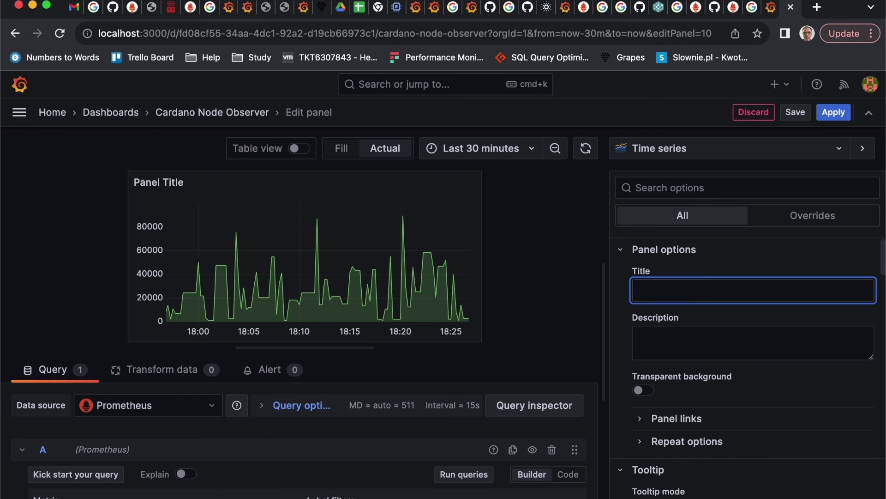
text(Nlock size)
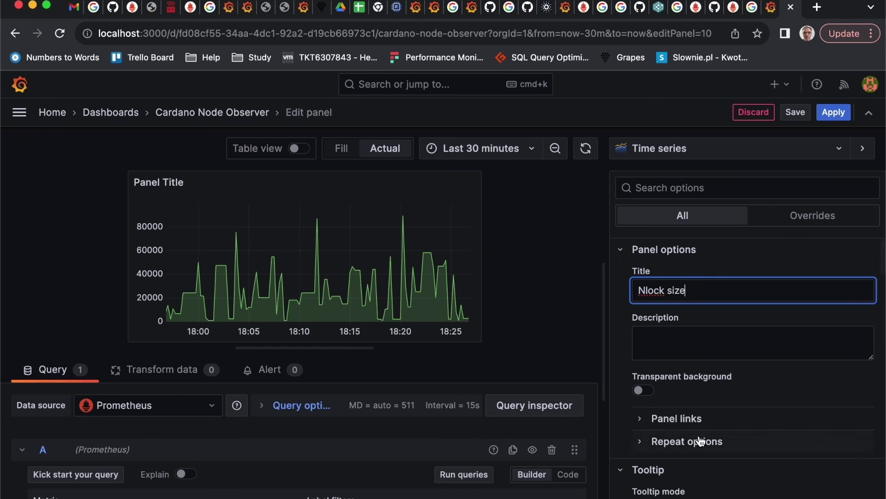
click(638, 290)
key(Delete)
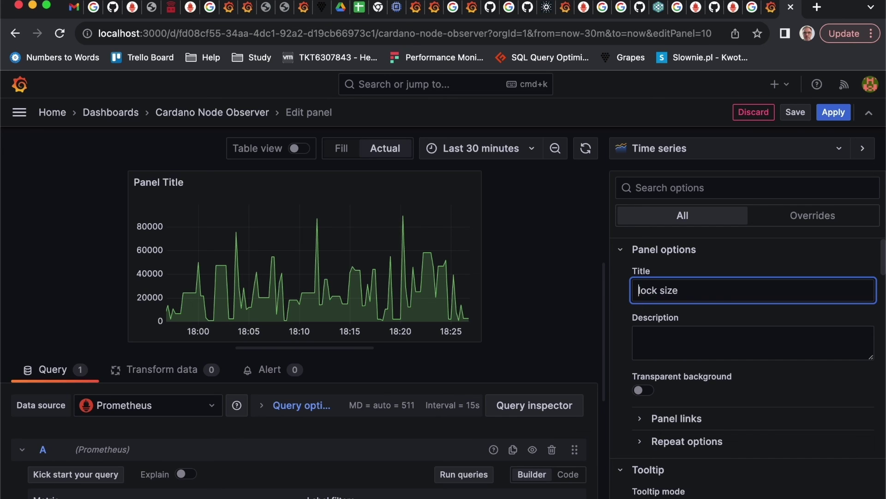
text(B)
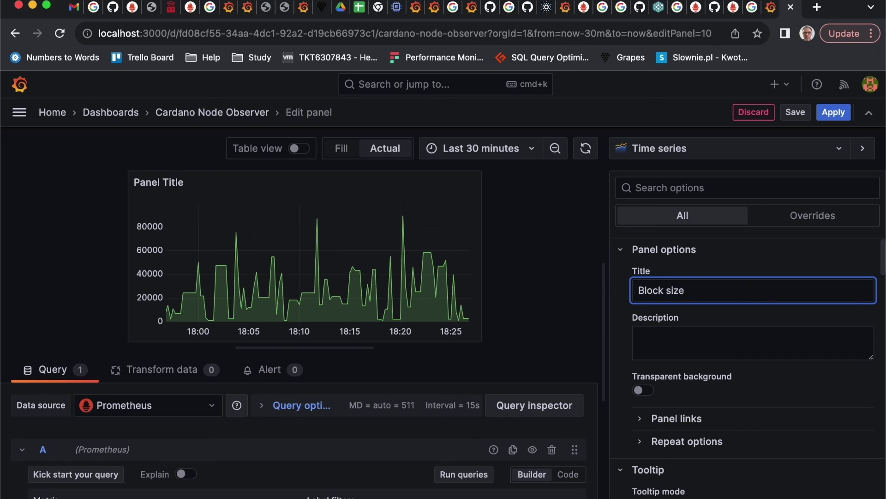
click(836, 117)
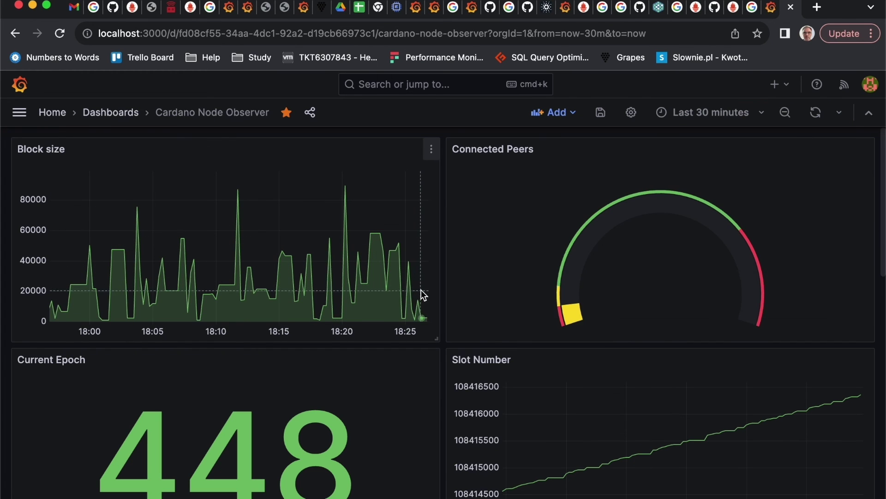
Refresh the dashboard and scroll to check the Connected Peers and Block size panels.
mouse_move(257, 276)
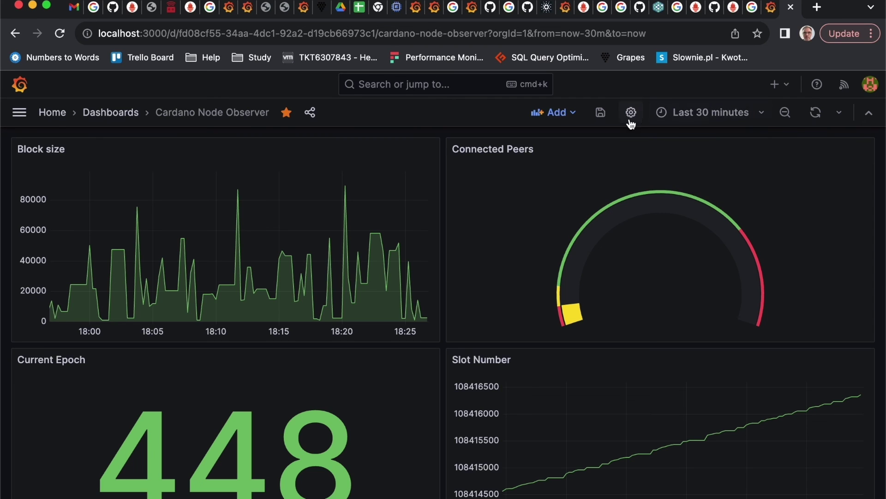
click(815, 112)
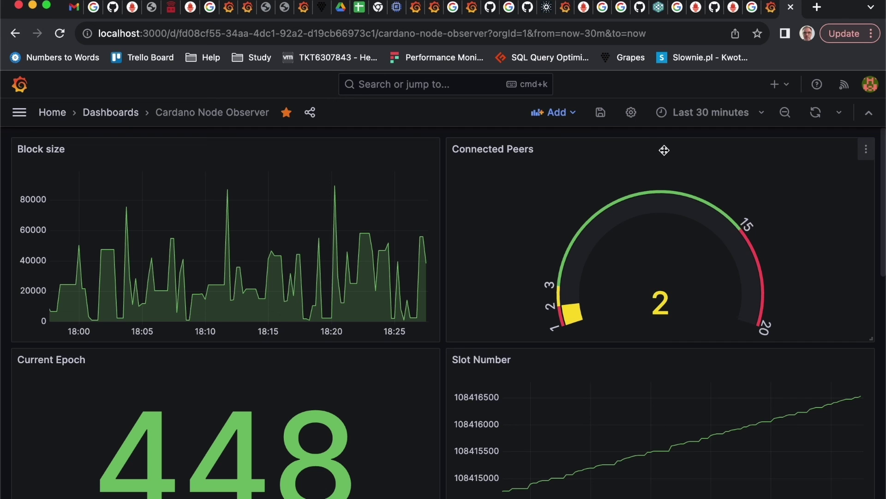
scroll(422, 309, down, 10)
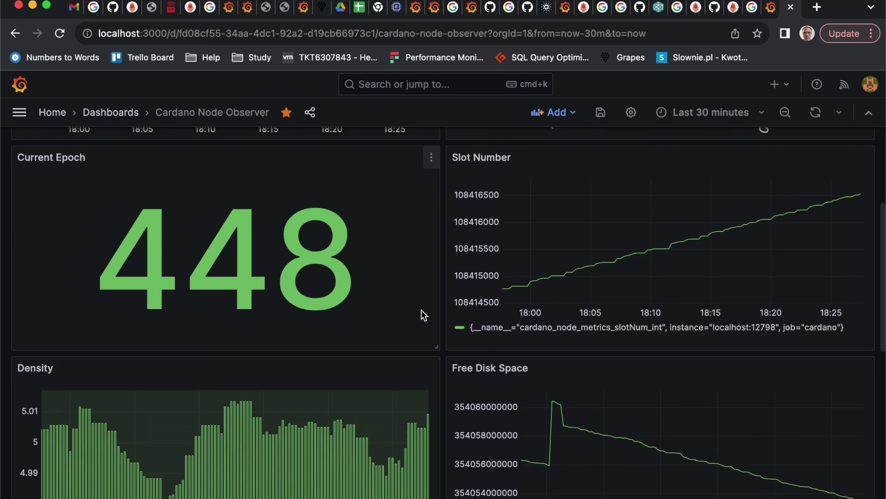
scroll(422, 309, down, 6)
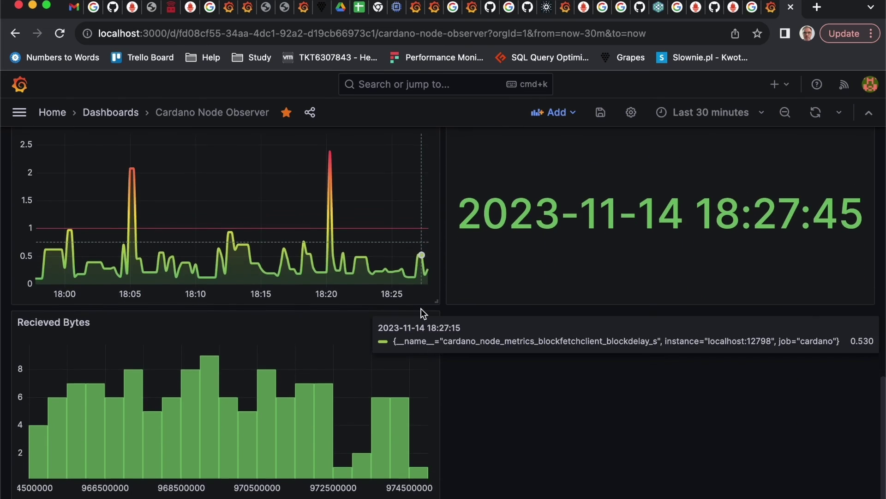
scroll(421, 309, up, 15)
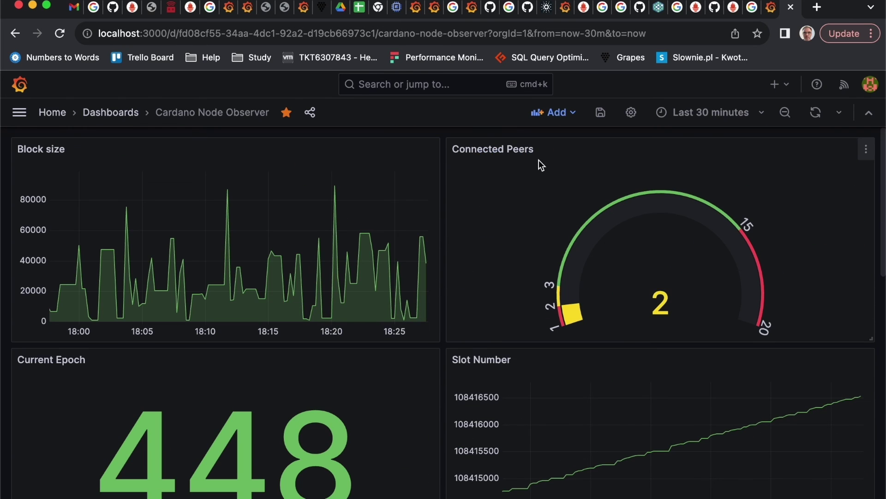